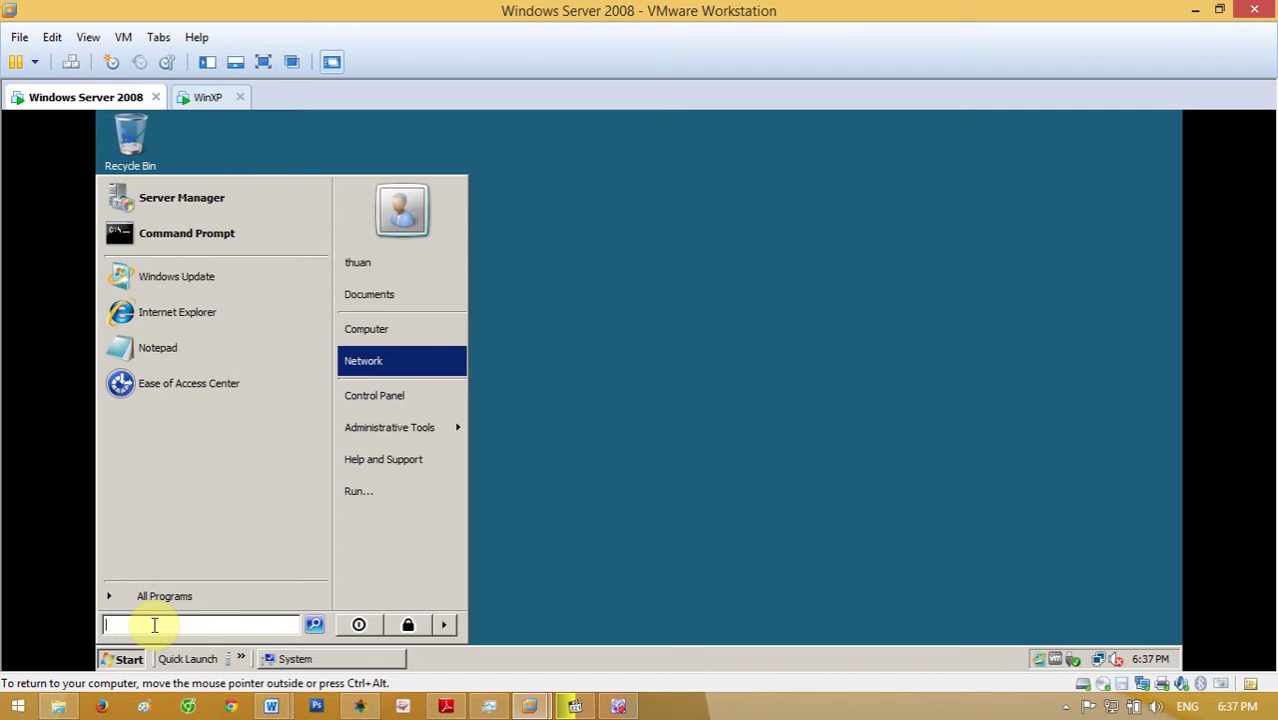
Run dcpromo from the server's Start search box and approve the permission prompt
type("pro")
key("BackSpace")
key("BackSpace")
type("dc")
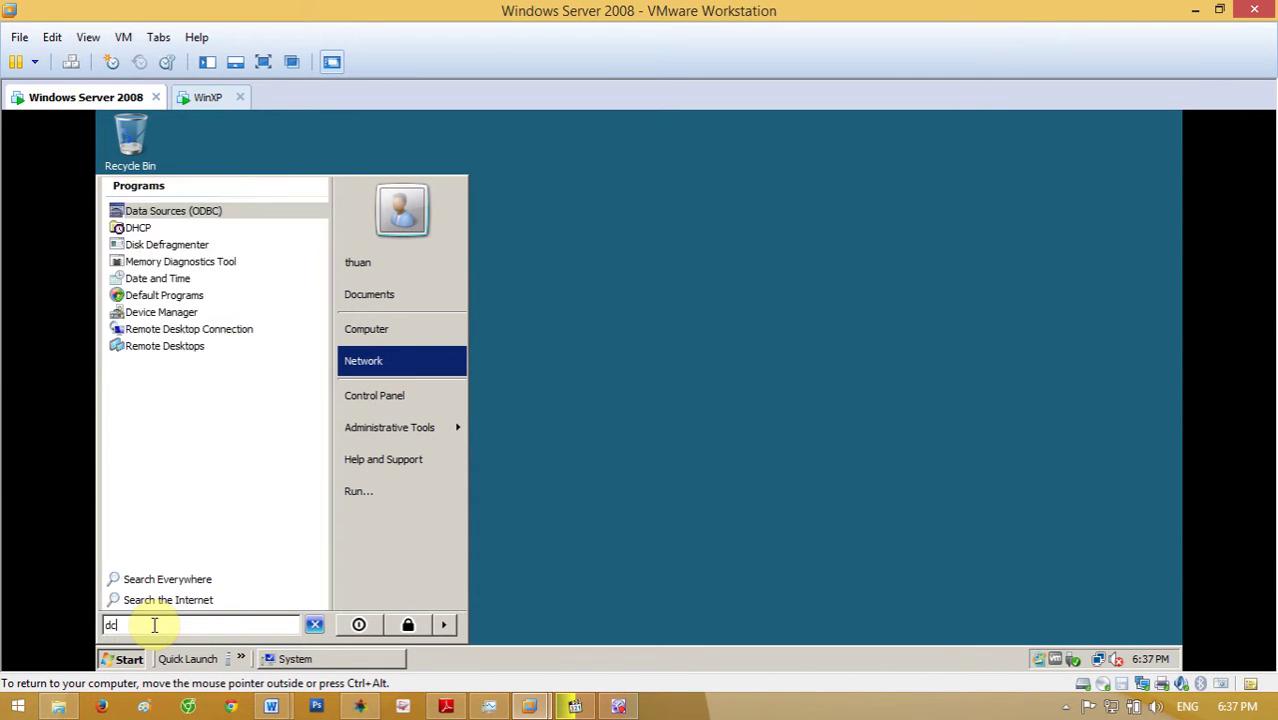
type("pro")
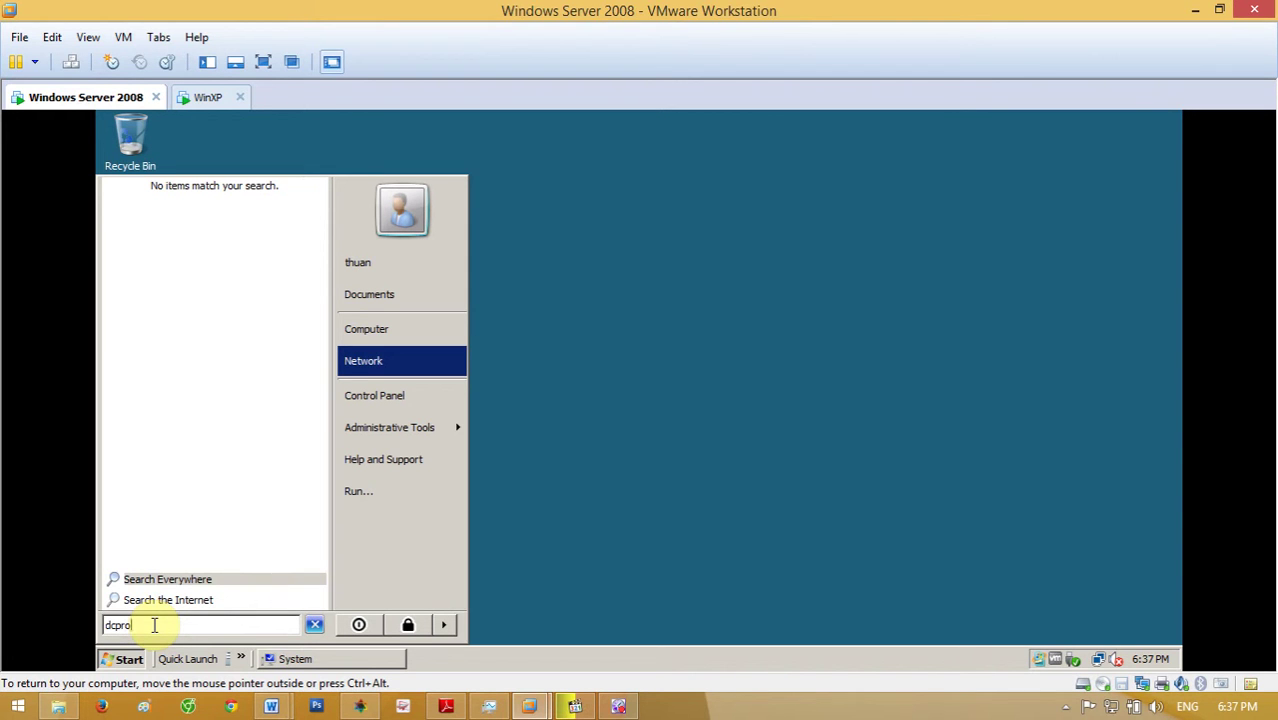
type("mo")
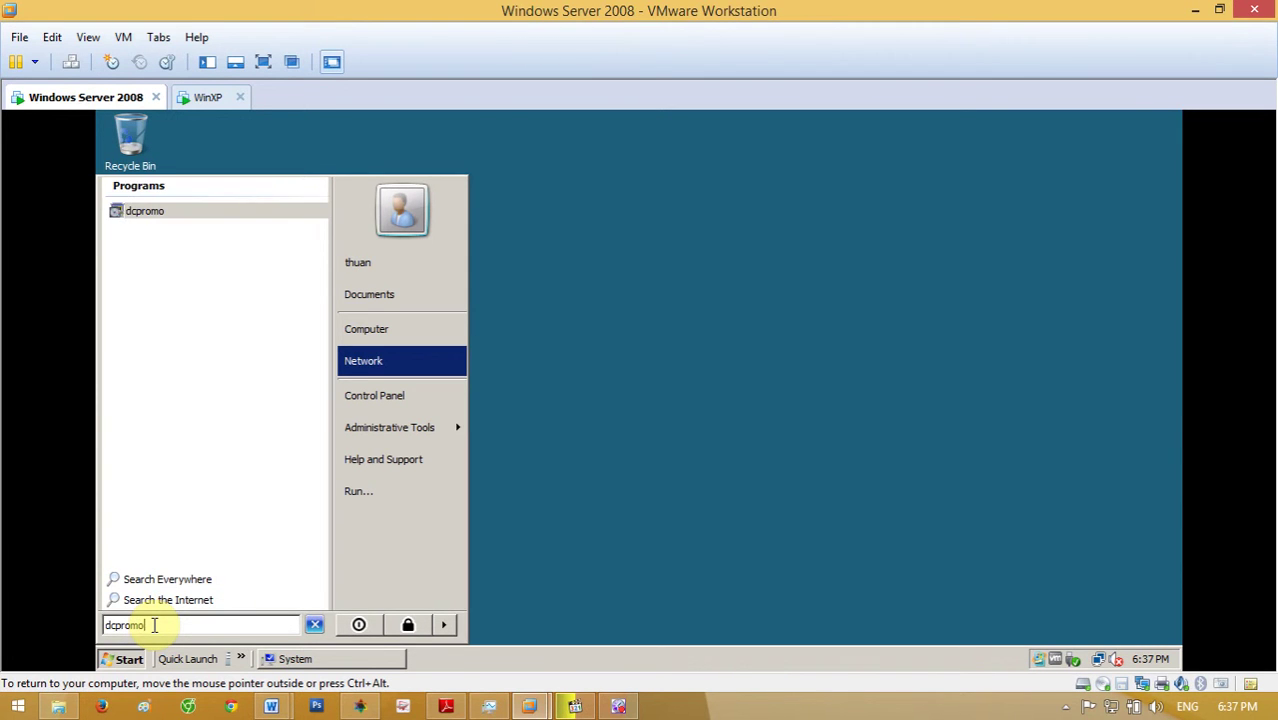
key("Return")
left_click(358, 438)
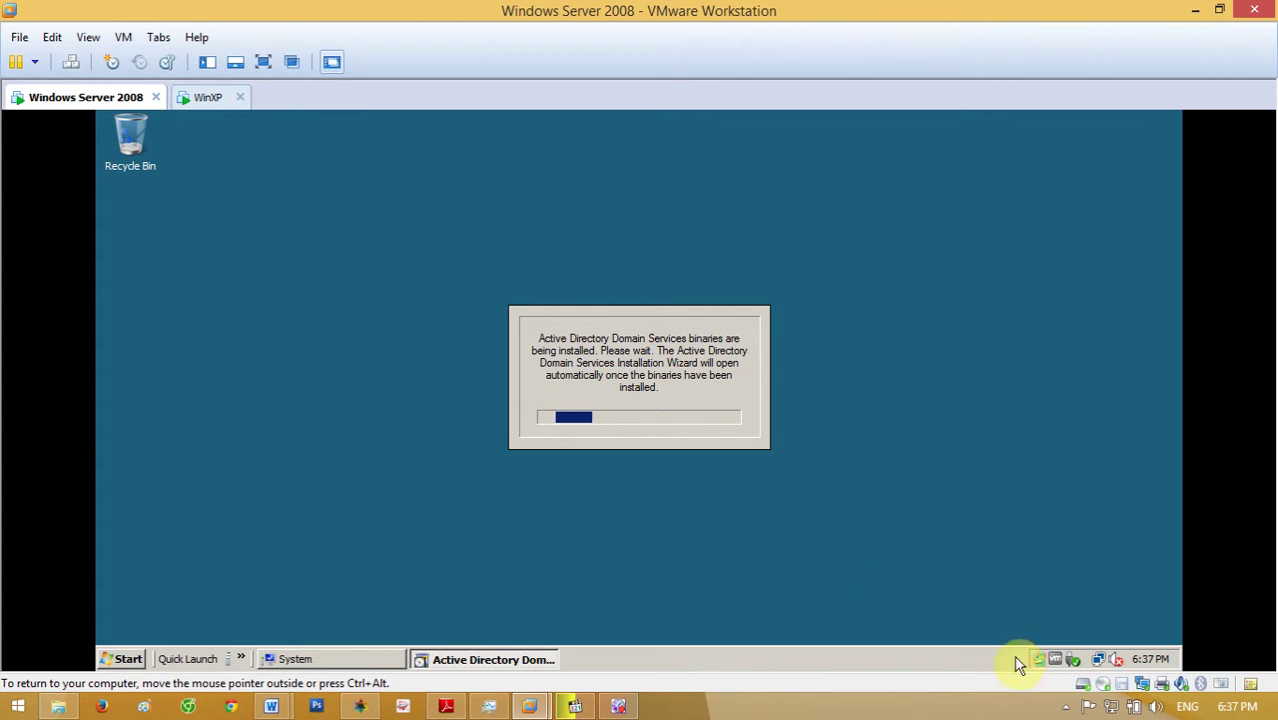
Refresh the server desktop while the AD DS binaries finish installing
left_click(1063, 708)
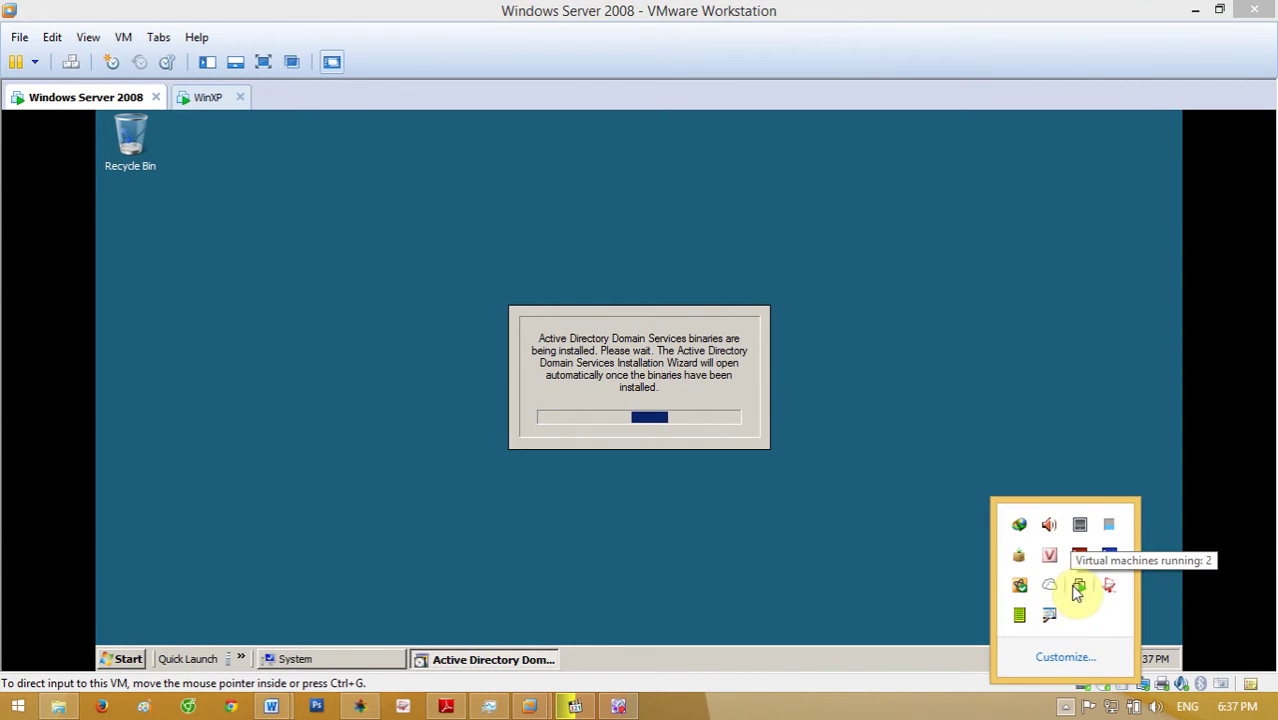
right_click(1051, 615)
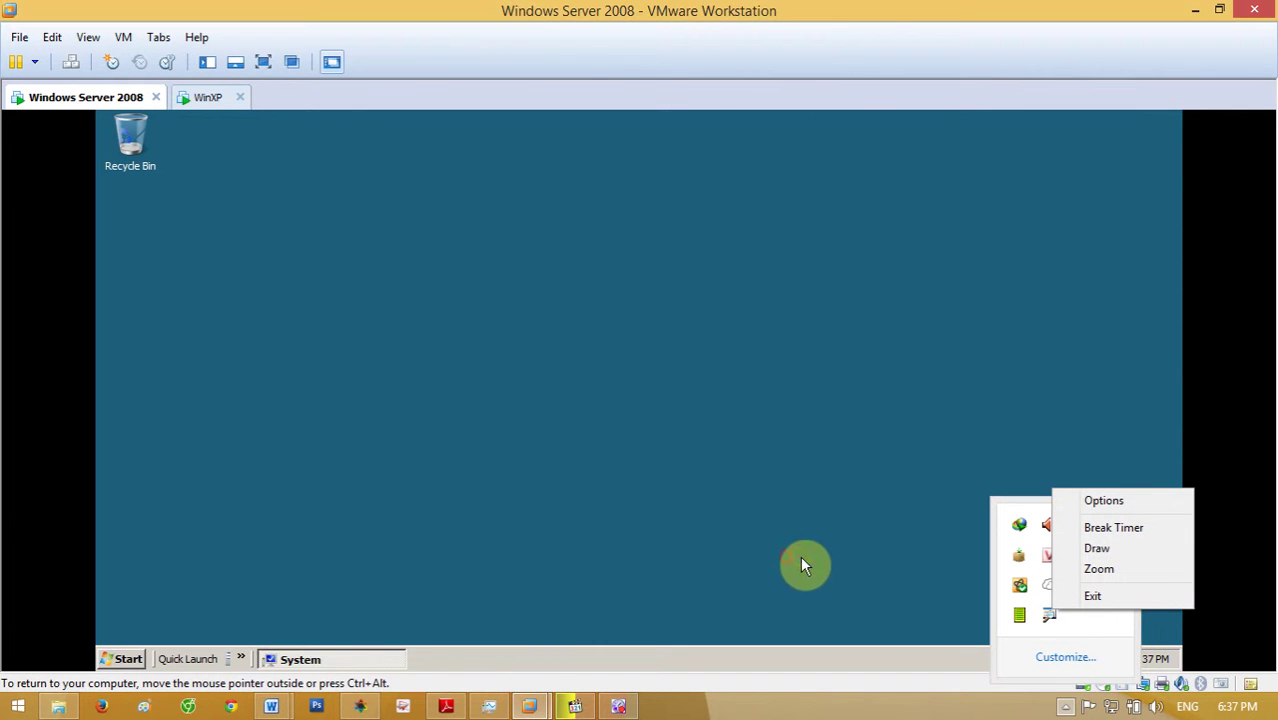
right_click(943, 337)
left_click(956, 383)
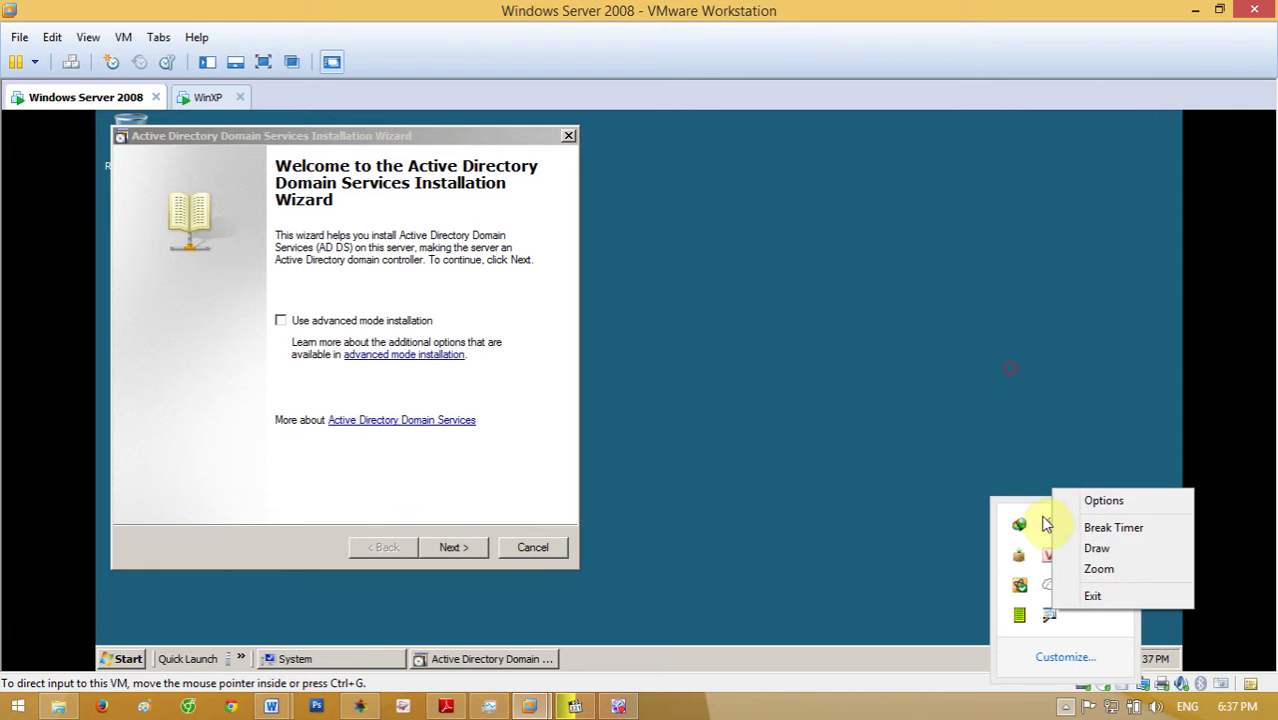
Refresh the server desktop a few times and dismiss the Norton performance alert
right_click(859, 410)
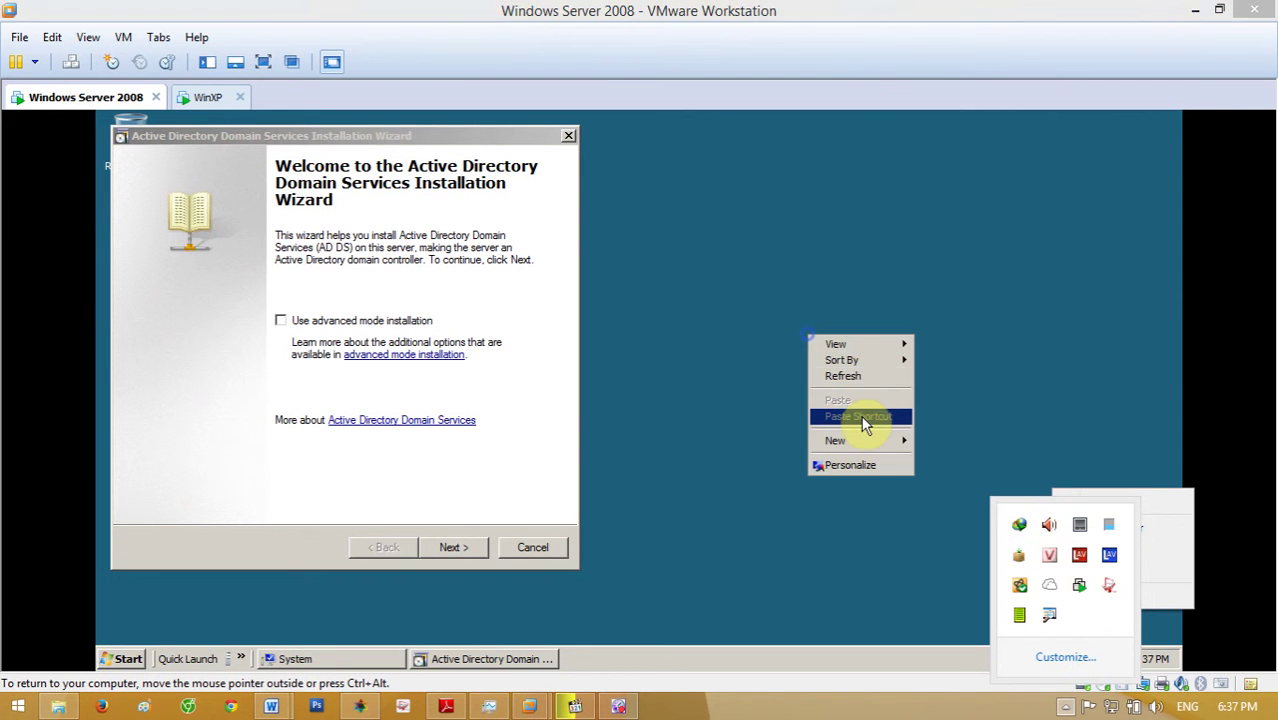
left_click(847, 377)
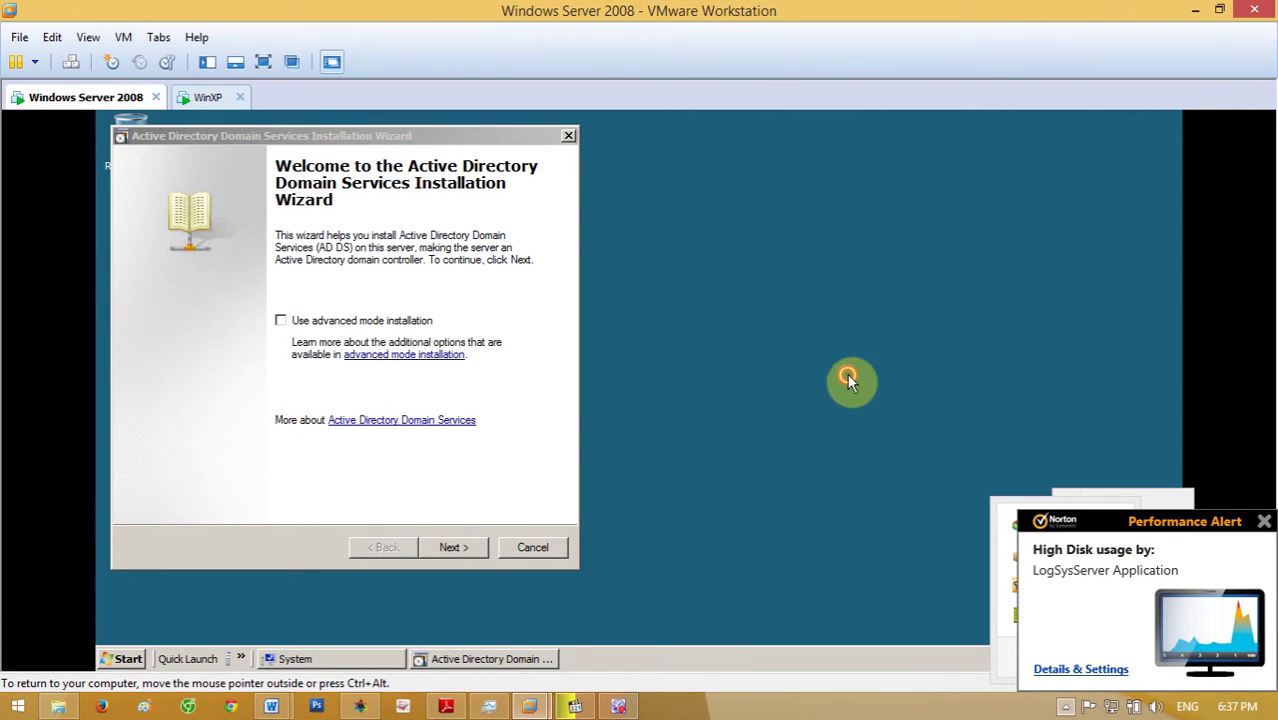
left_click(1264, 521)
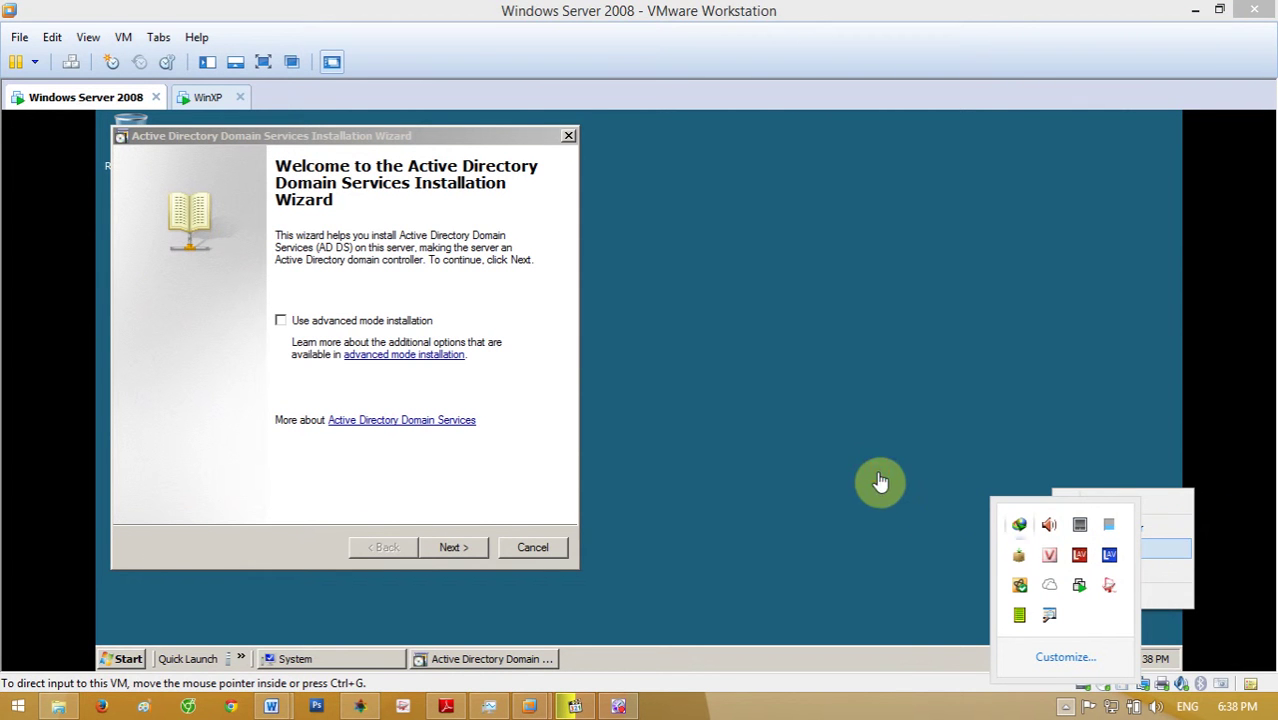
right_click(840, 327)
right_click(808, 316)
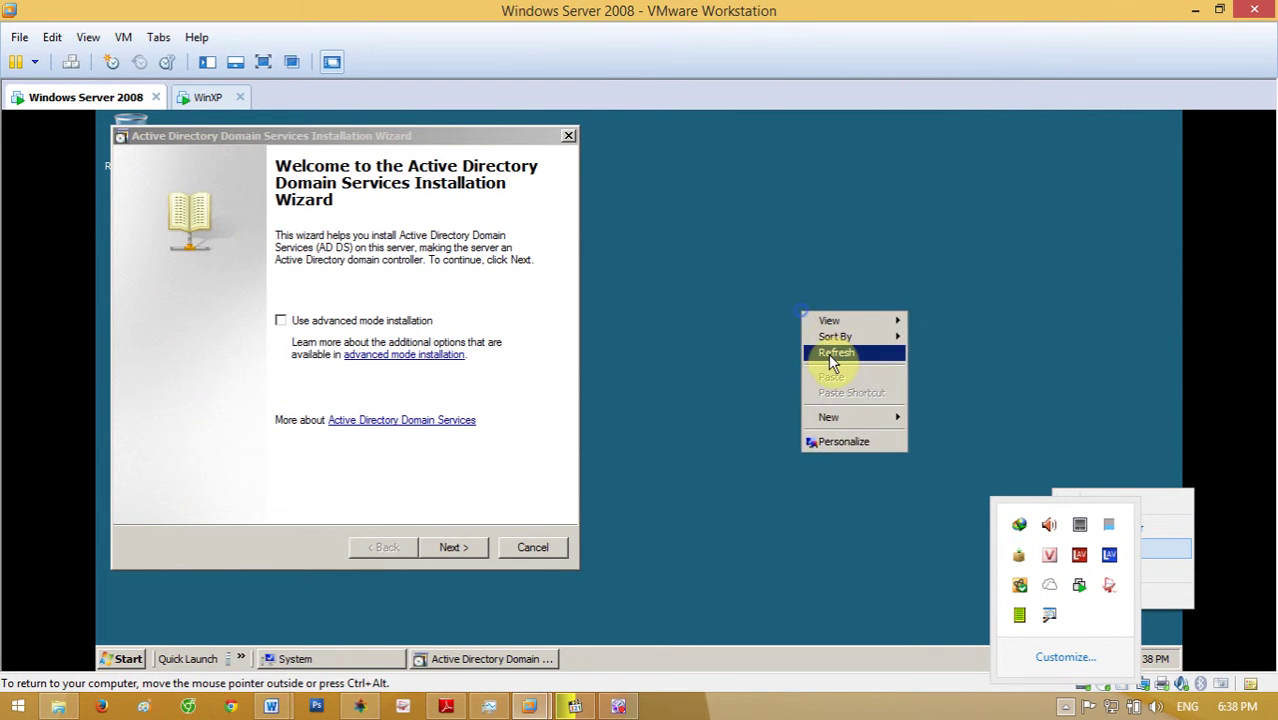
left_click(829, 354)
Move past the welcome and compatibility pages and choose a new domain in a new forest
left_click(451, 548)
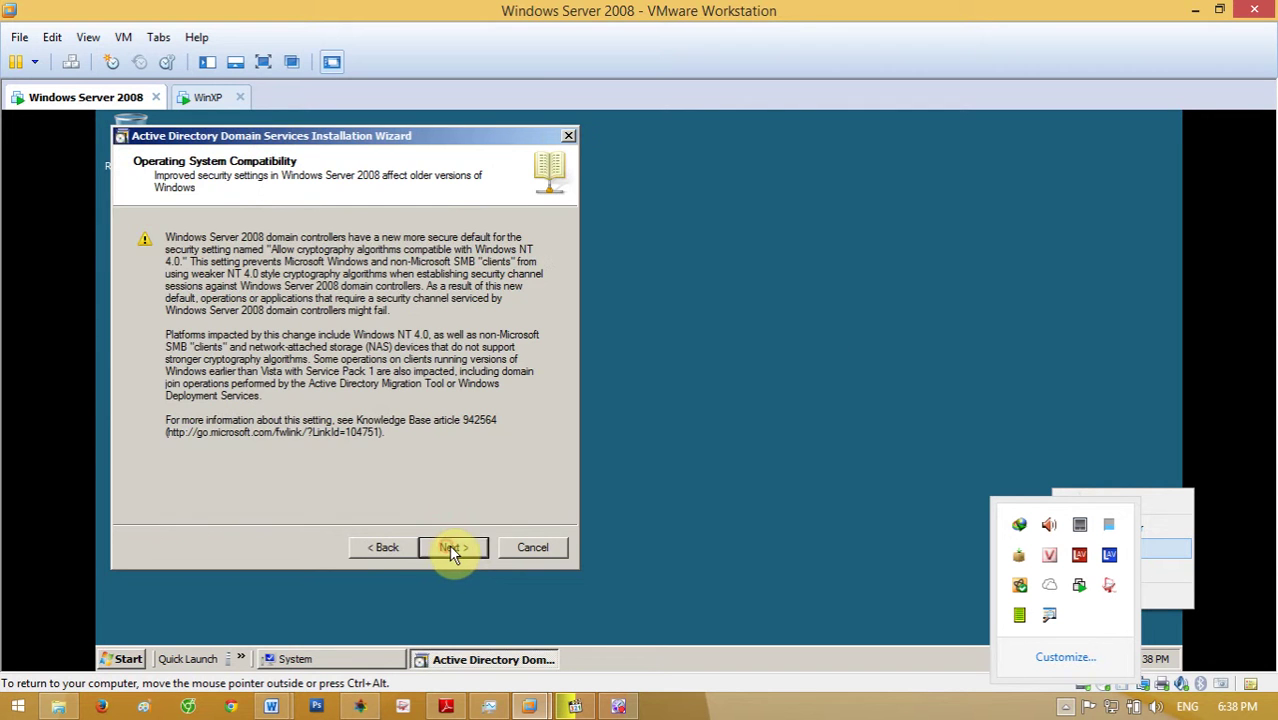
left_click(450, 548)
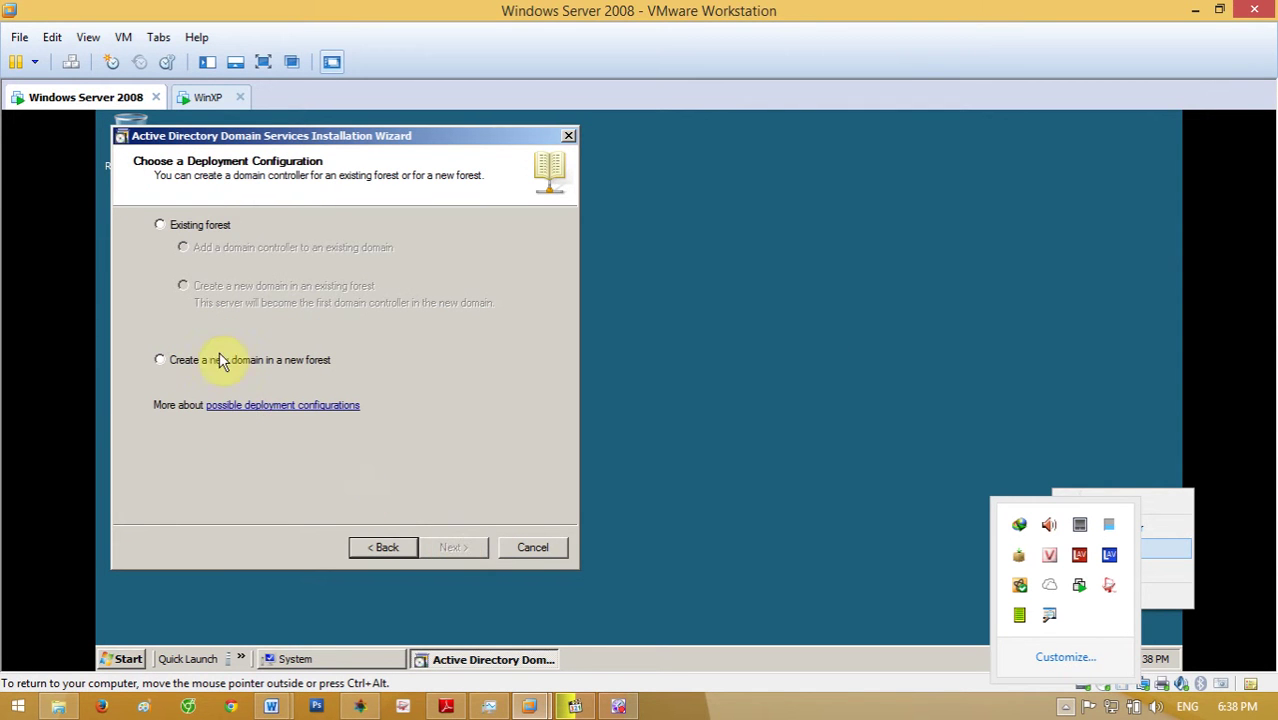
left_click(160, 360)
left_click(447, 547)
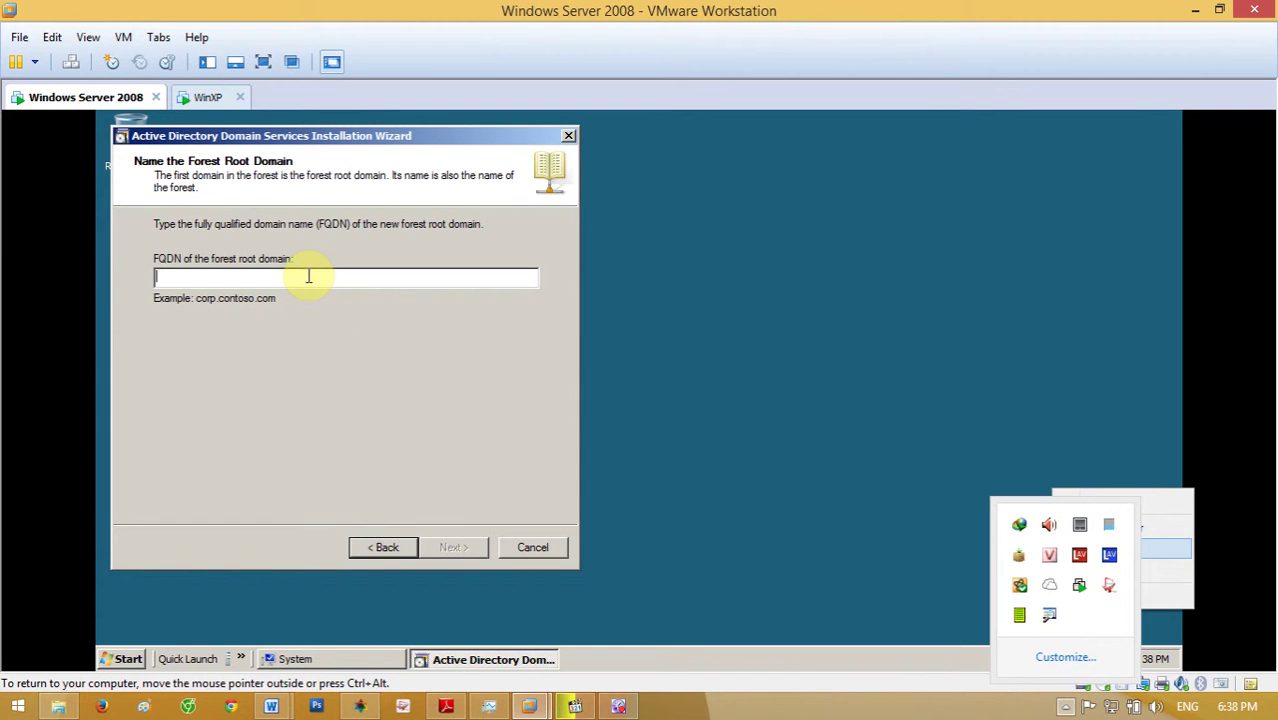
Enter athenna.edu.vn as the forest root domain FQDN and submit it
type("athenna.edu")
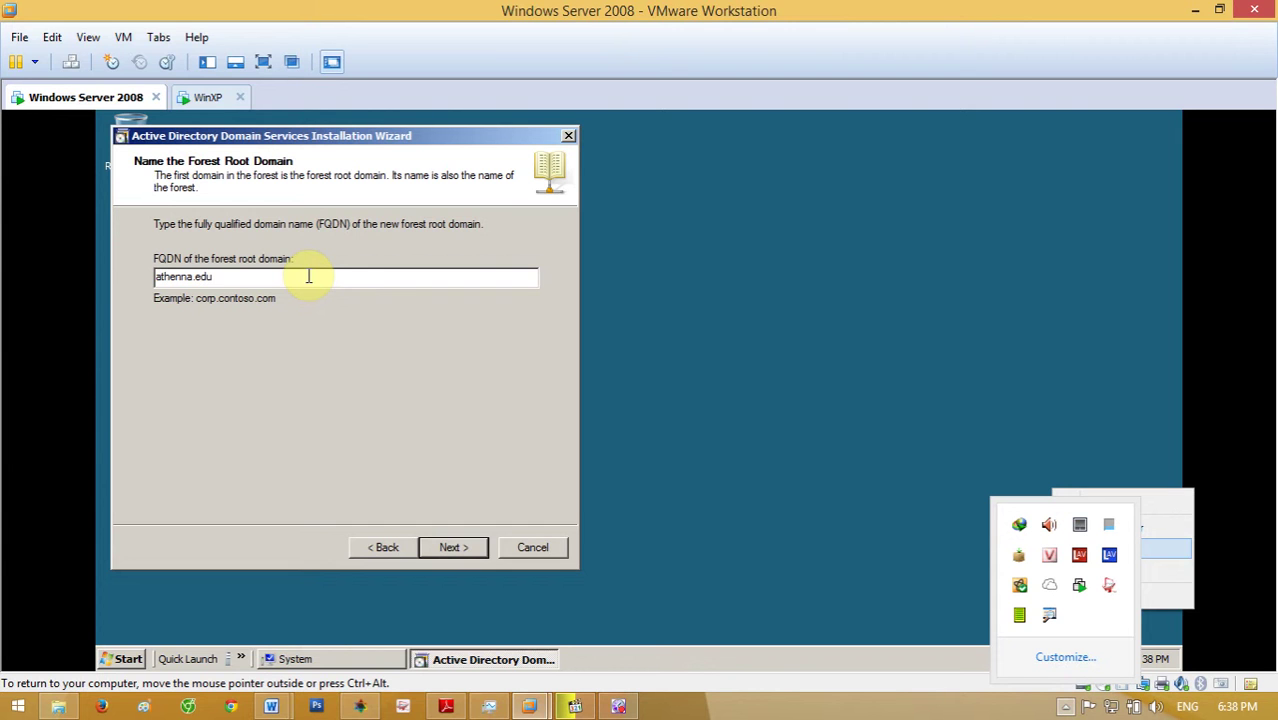
type("n")
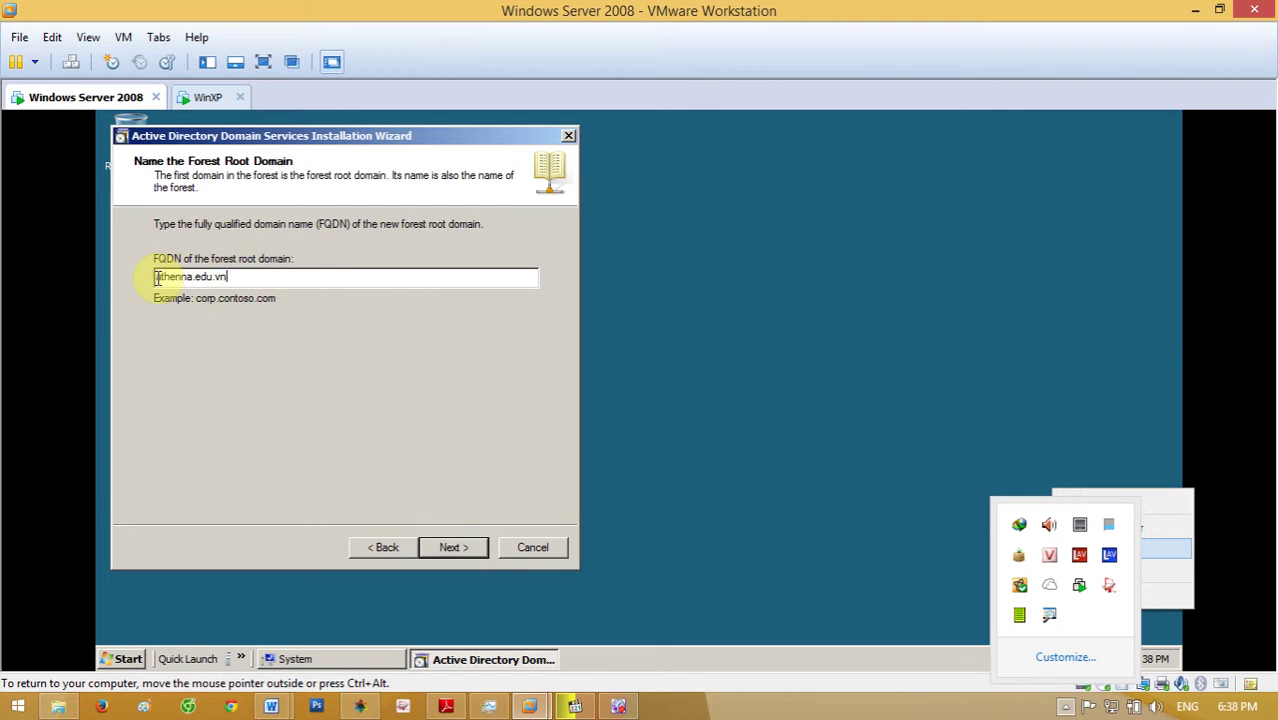
left_click(440, 545)
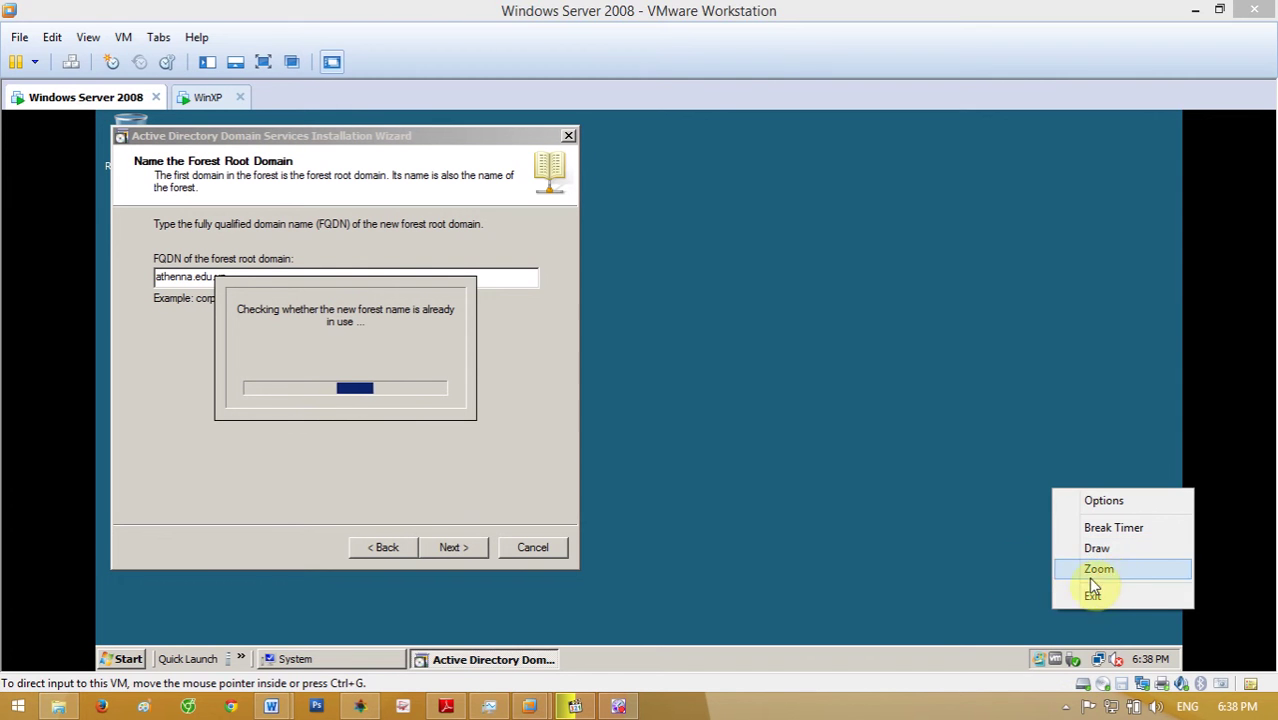
left_click(1094, 594)
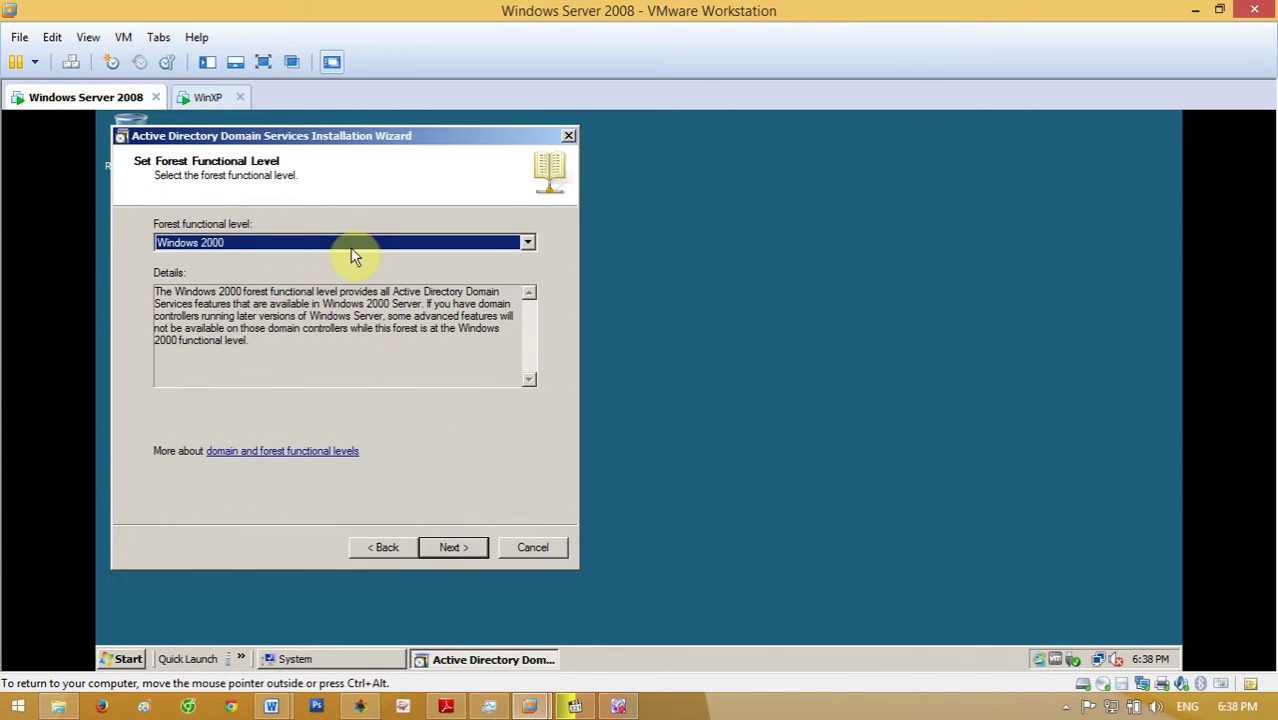
Set forest level to Windows Server 2008, keep DNS server, accept dynamic IP and delegation warning
left_click(354, 243)
left_click(358, 284)
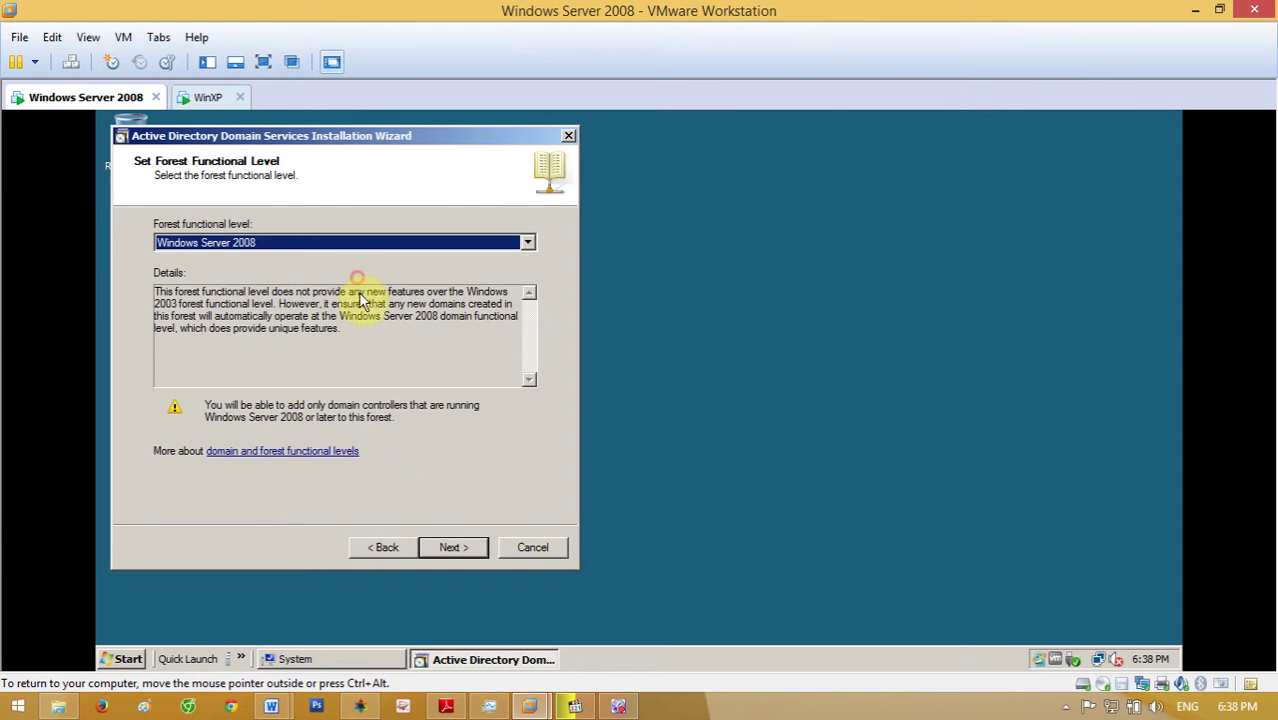
left_click(445, 546)
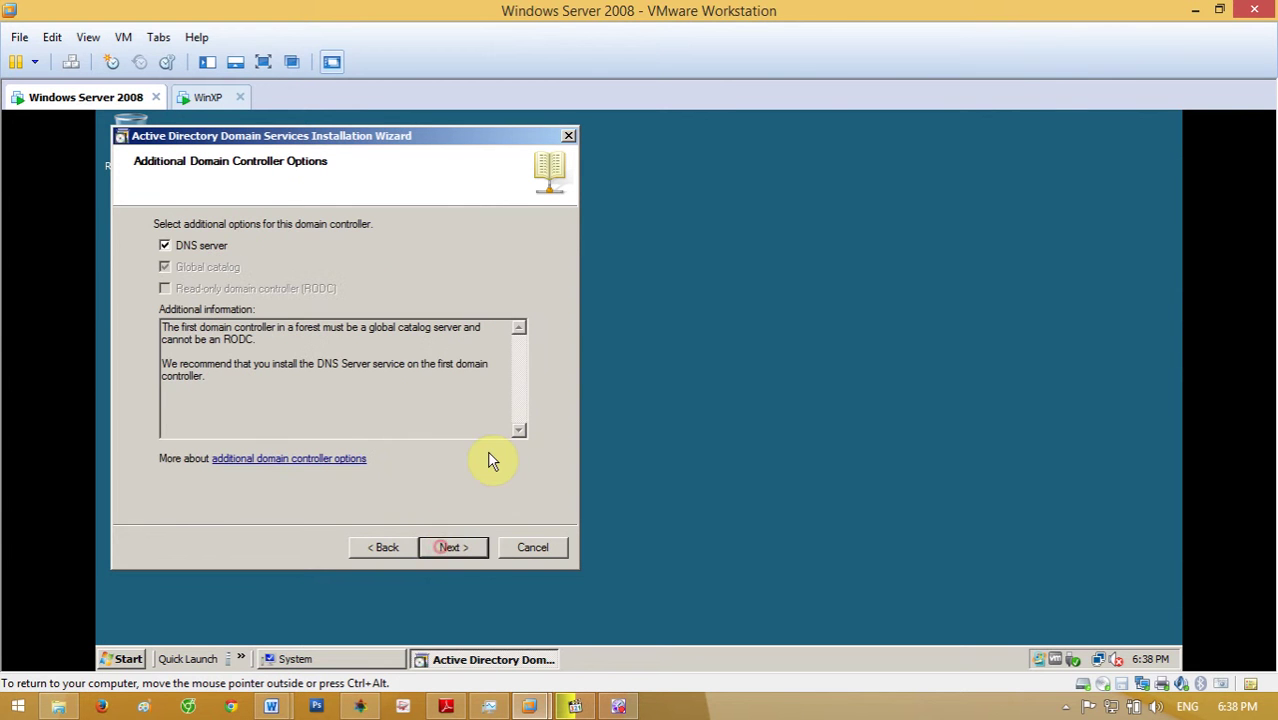
left_click(476, 547)
left_click(550, 414)
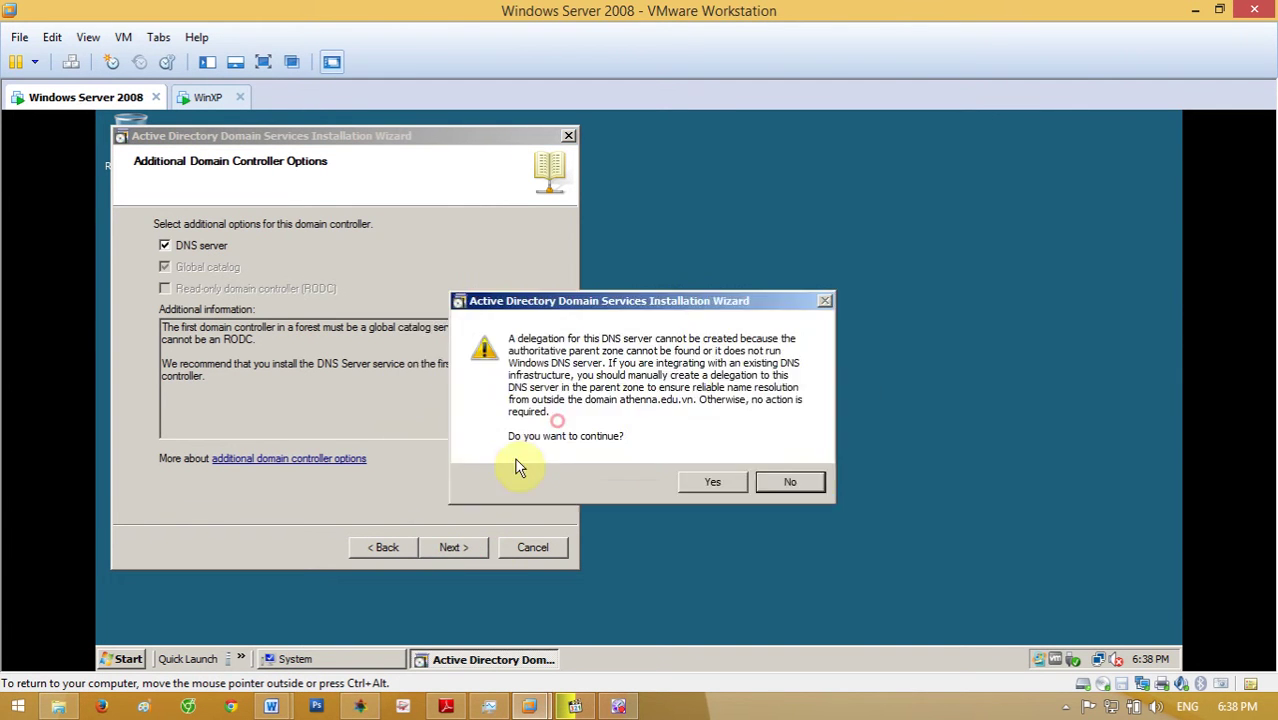
left_click(714, 484)
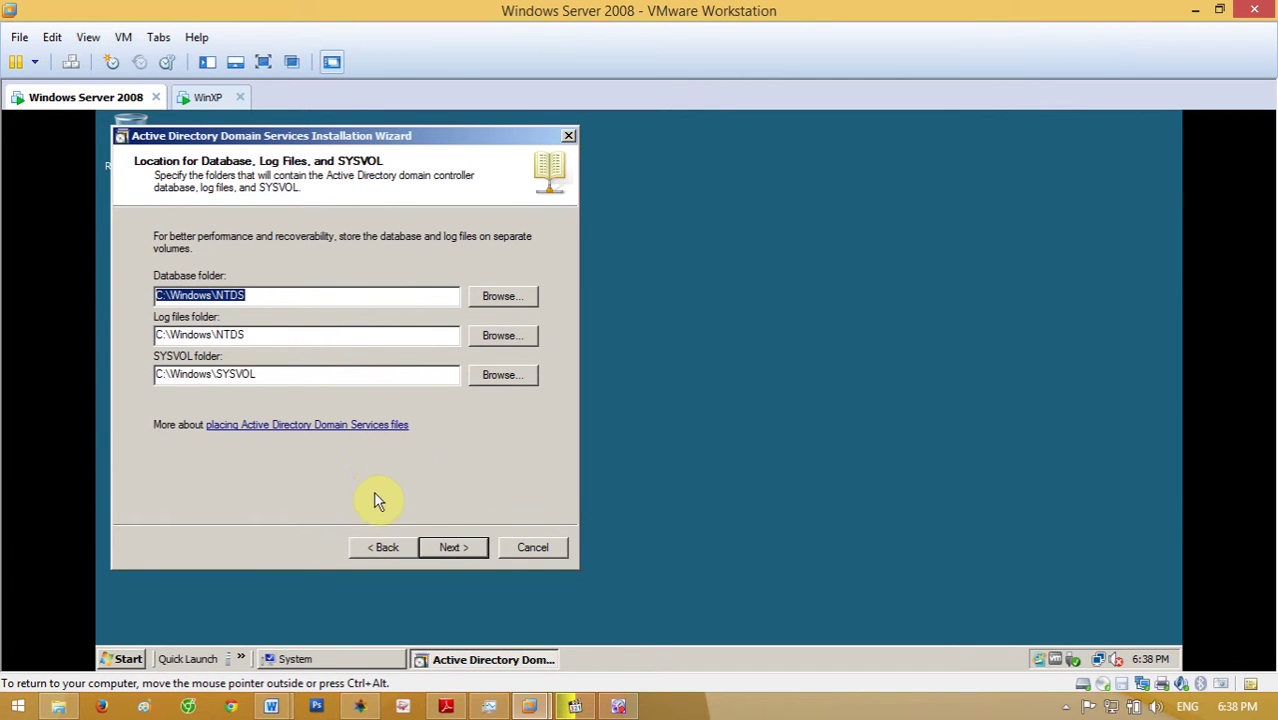
Keep default database, log and SYSVOL folders, set the restore-mode password, and start configuring
left_click(453, 547)
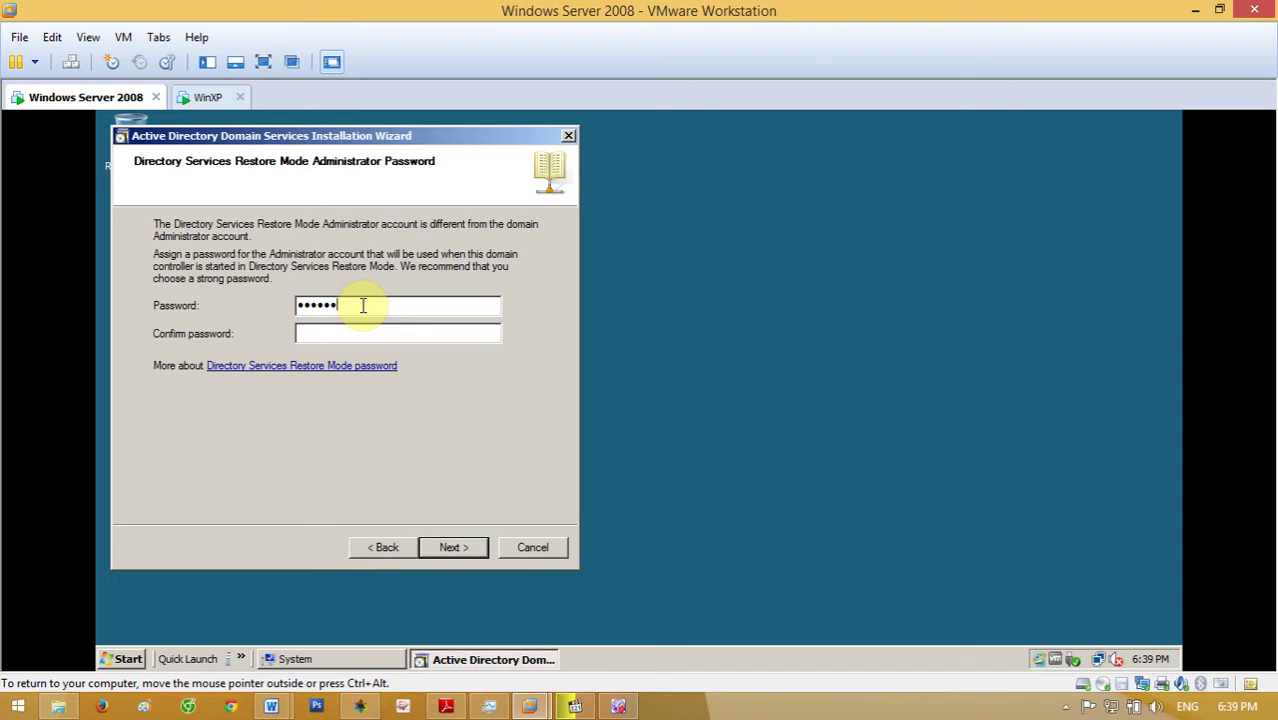
left_click(391, 333)
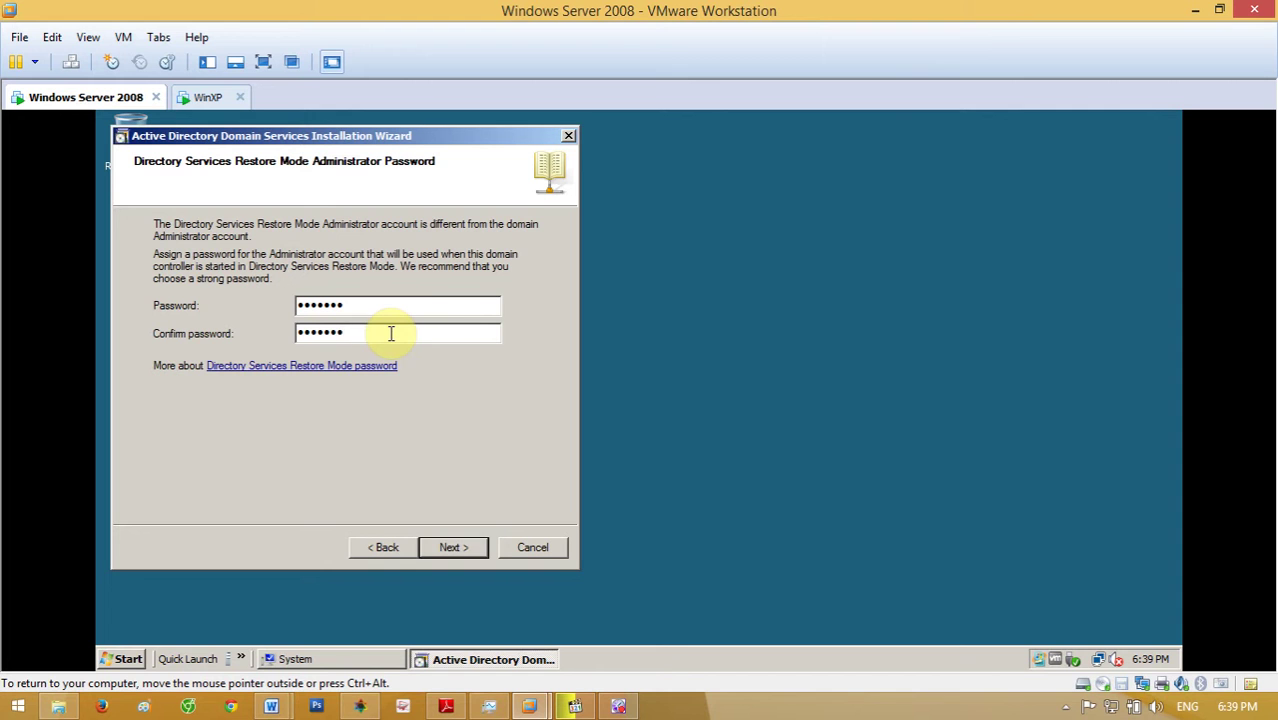
left_click(462, 545)
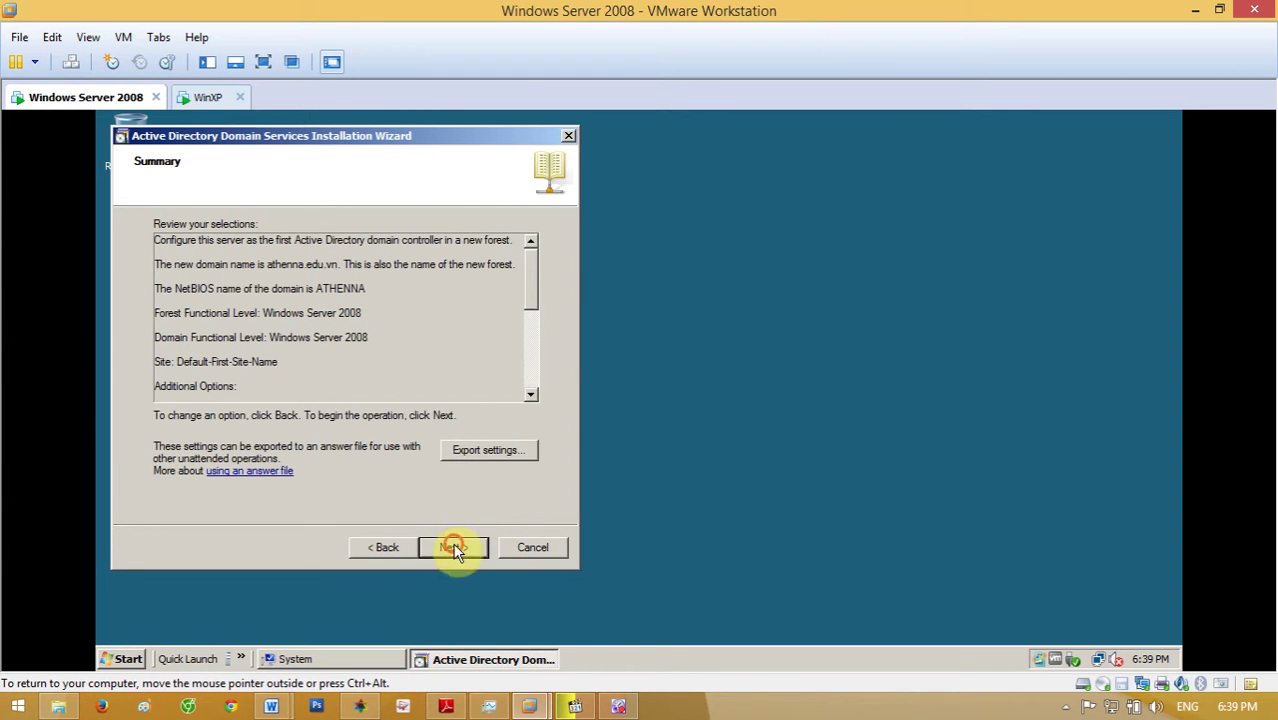
left_click(453, 547)
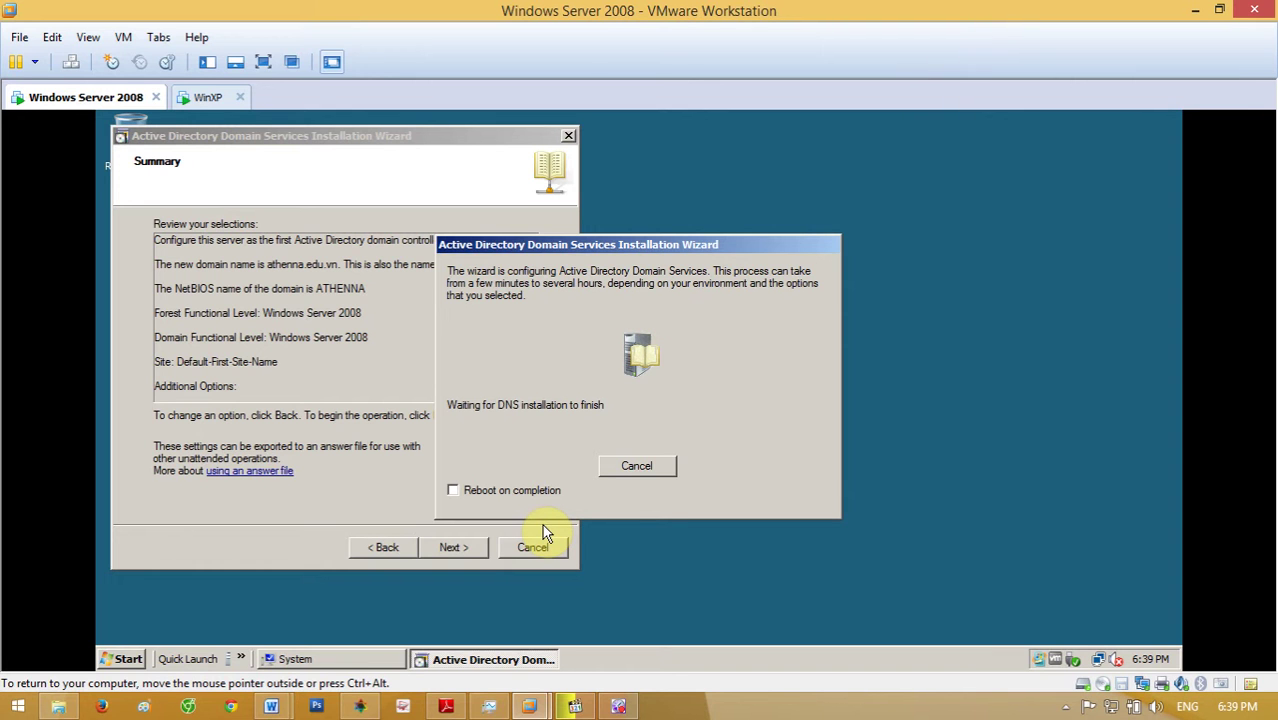
Minimize the host's screen recorder while the AD DS installation completes
left_click(1065, 707)
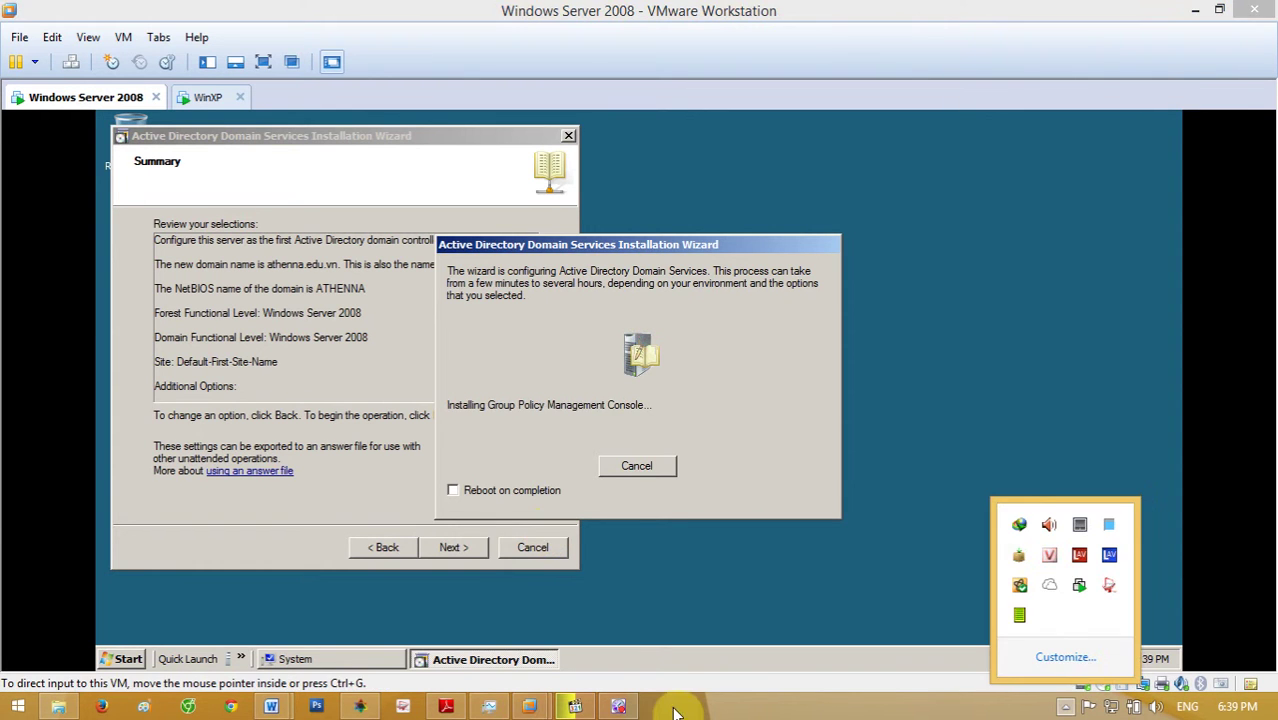
left_click(618, 707)
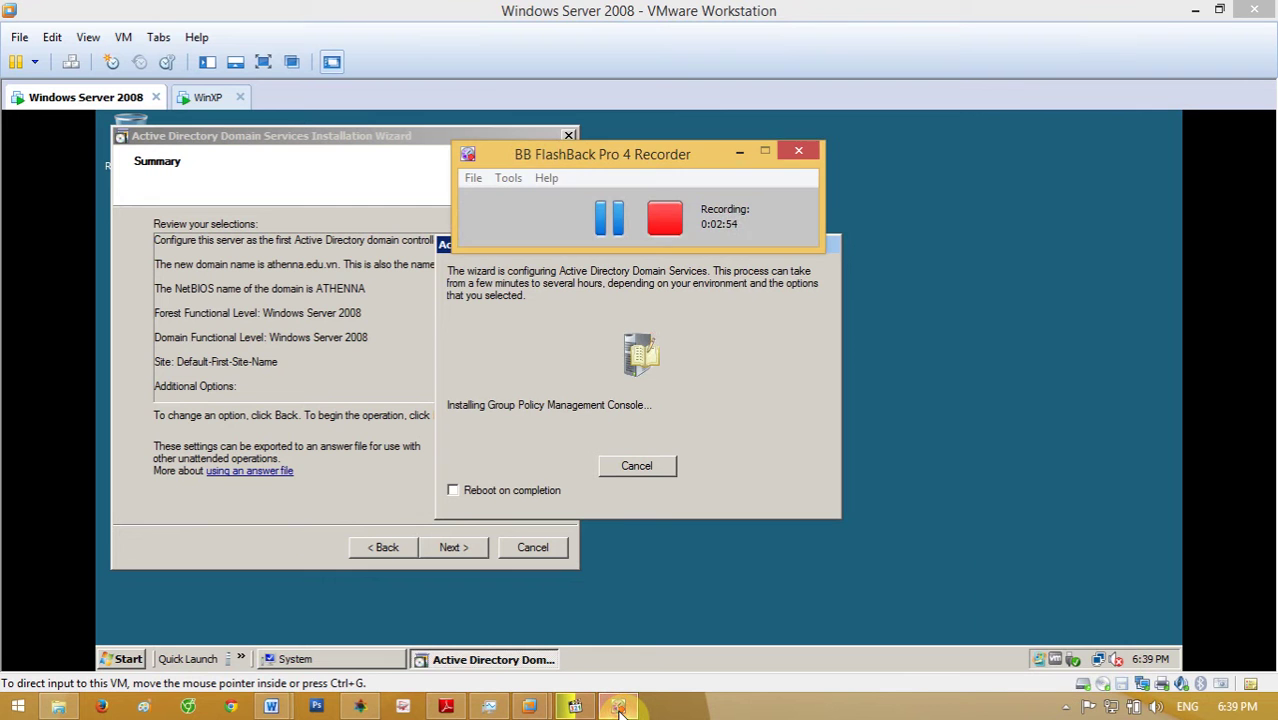
left_click(600, 225)
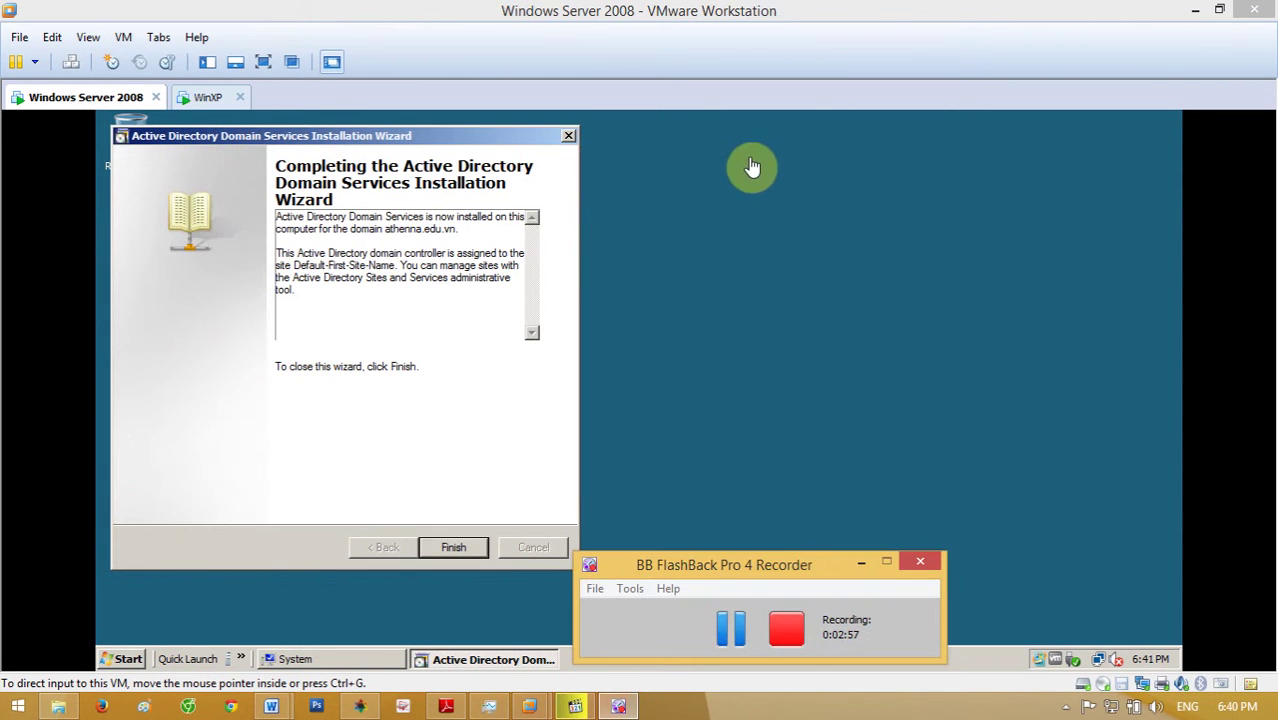
left_click(859, 564)
Finish the AD DS wizard, restart the server now, and switch to the WinXP machine
left_click(456, 549)
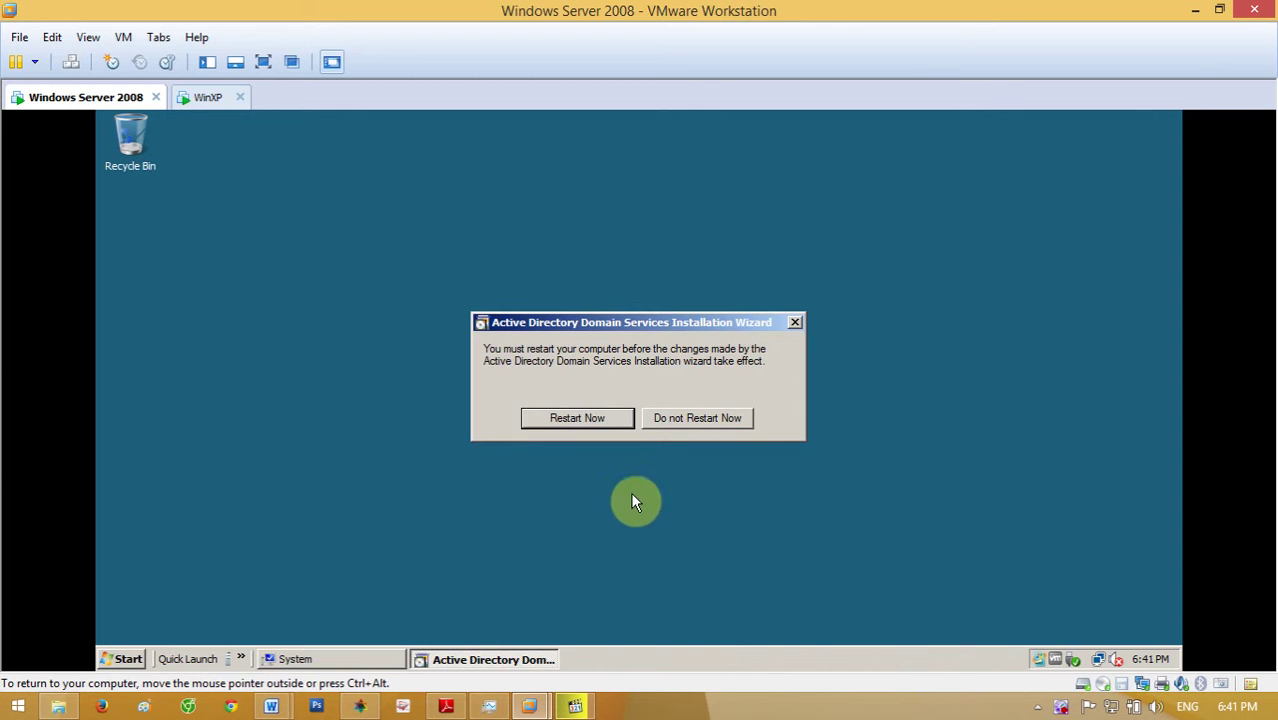
left_click(596, 418)
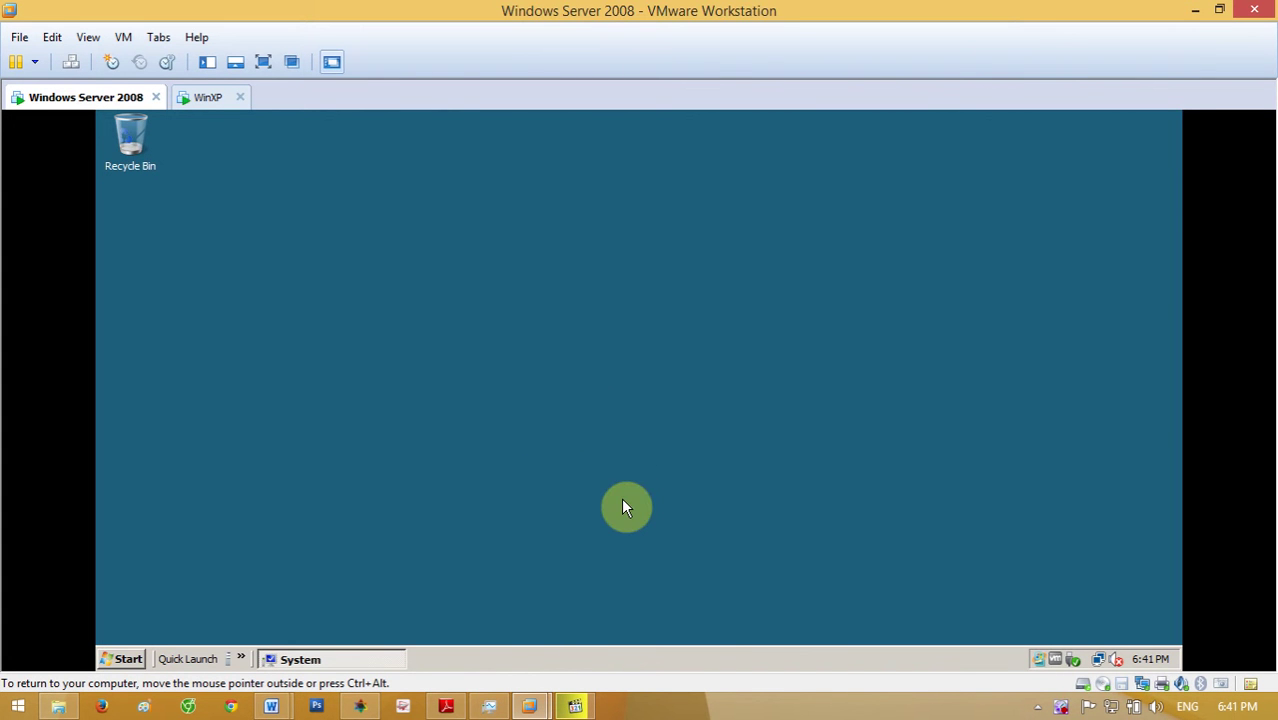
left_click(207, 98)
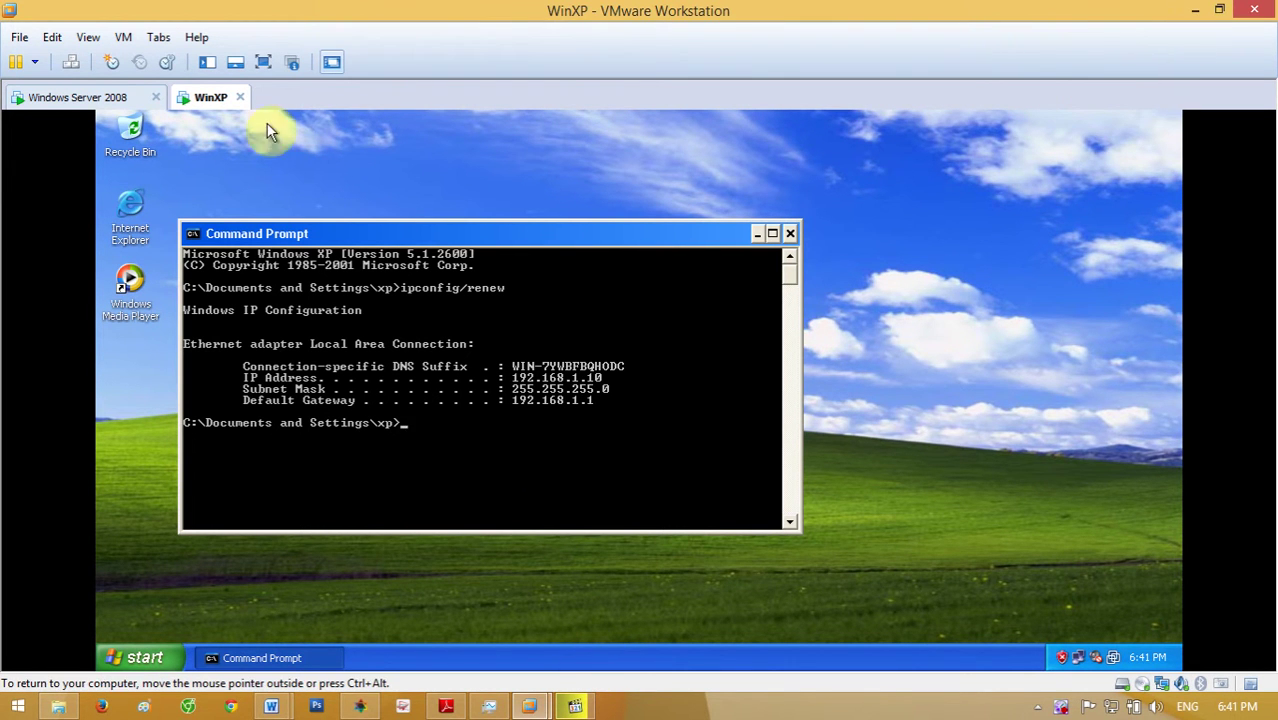
left_click(100, 100)
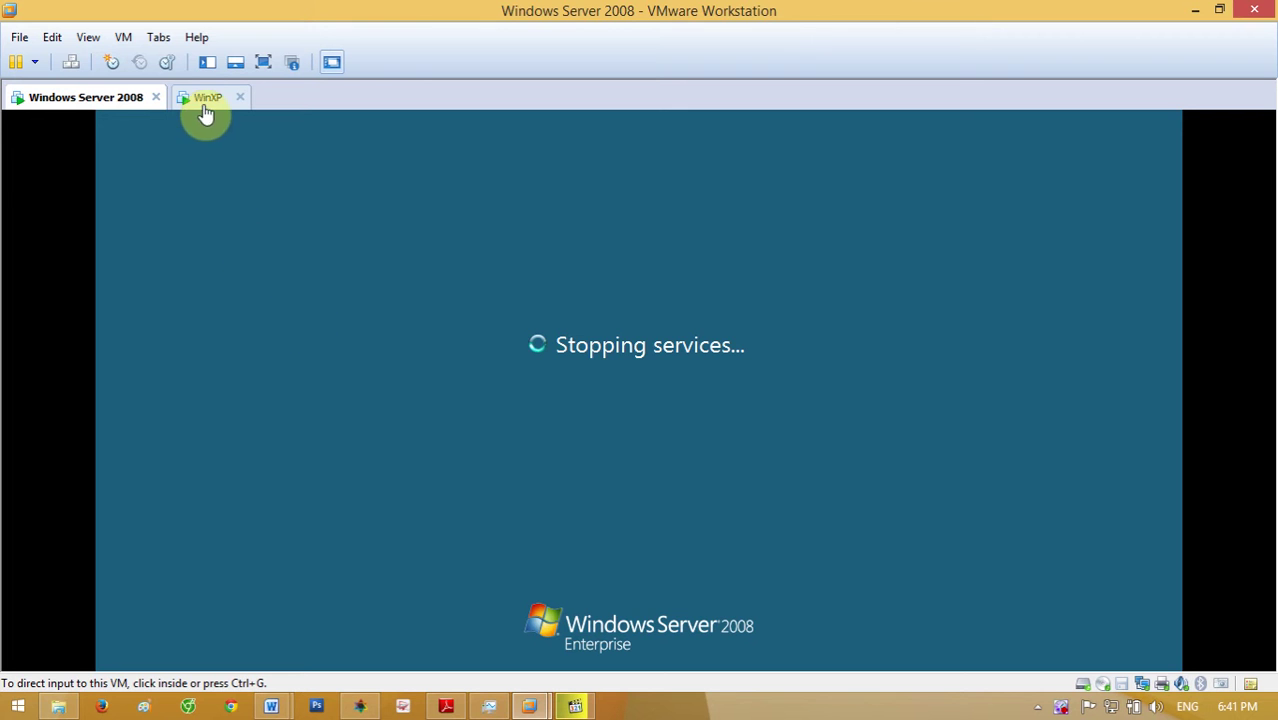
Return to the WinXP machine, glancing at the server, and toggle the XP Start menu
left_click(203, 100)
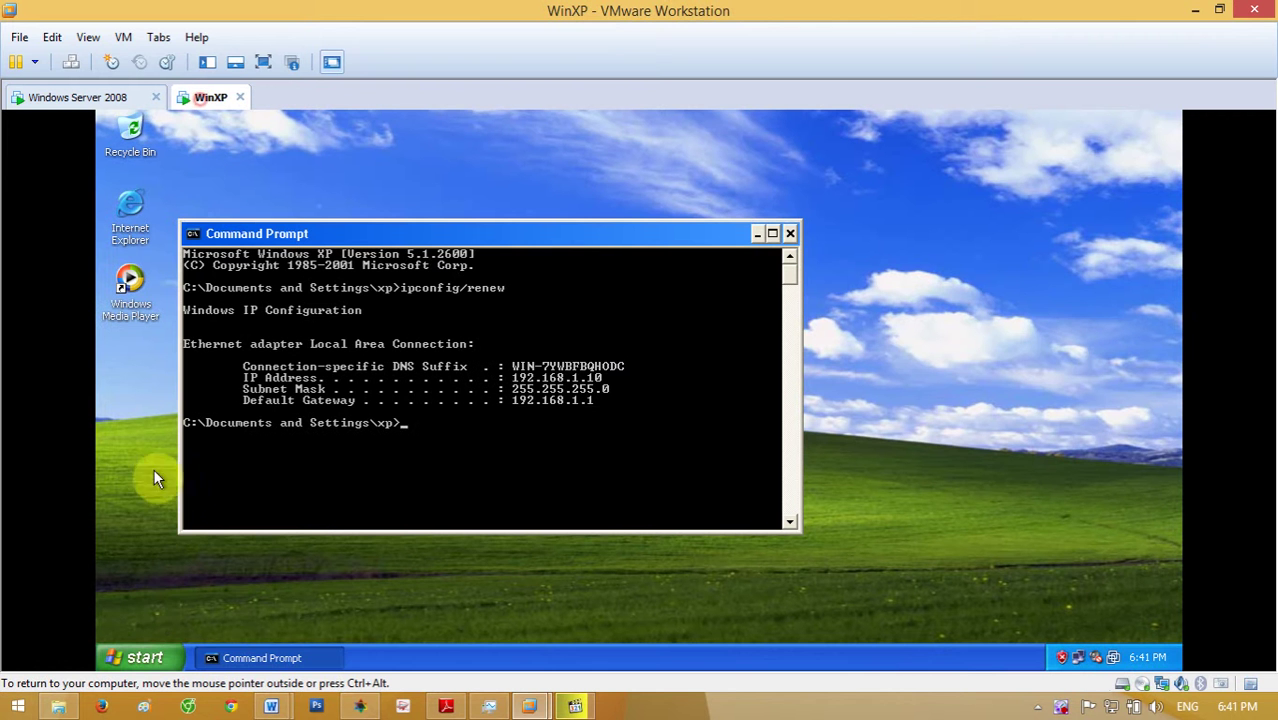
left_click(131, 658)
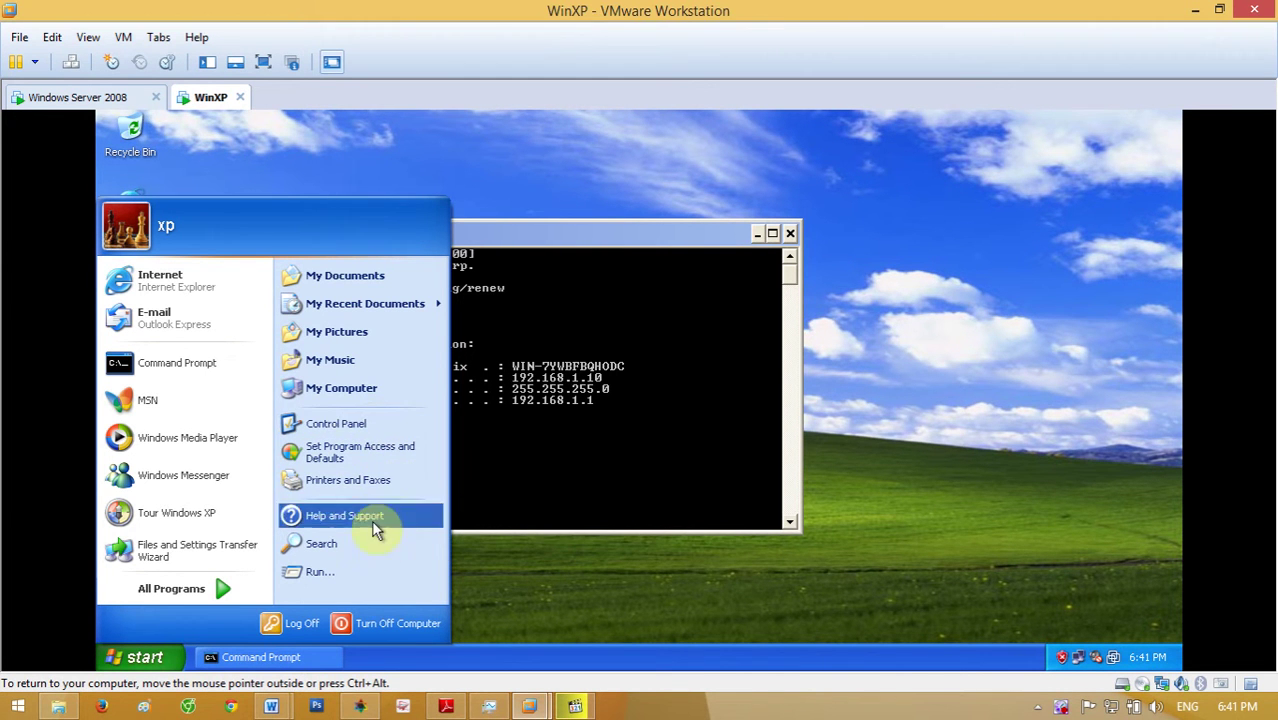
left_click(530, 582)
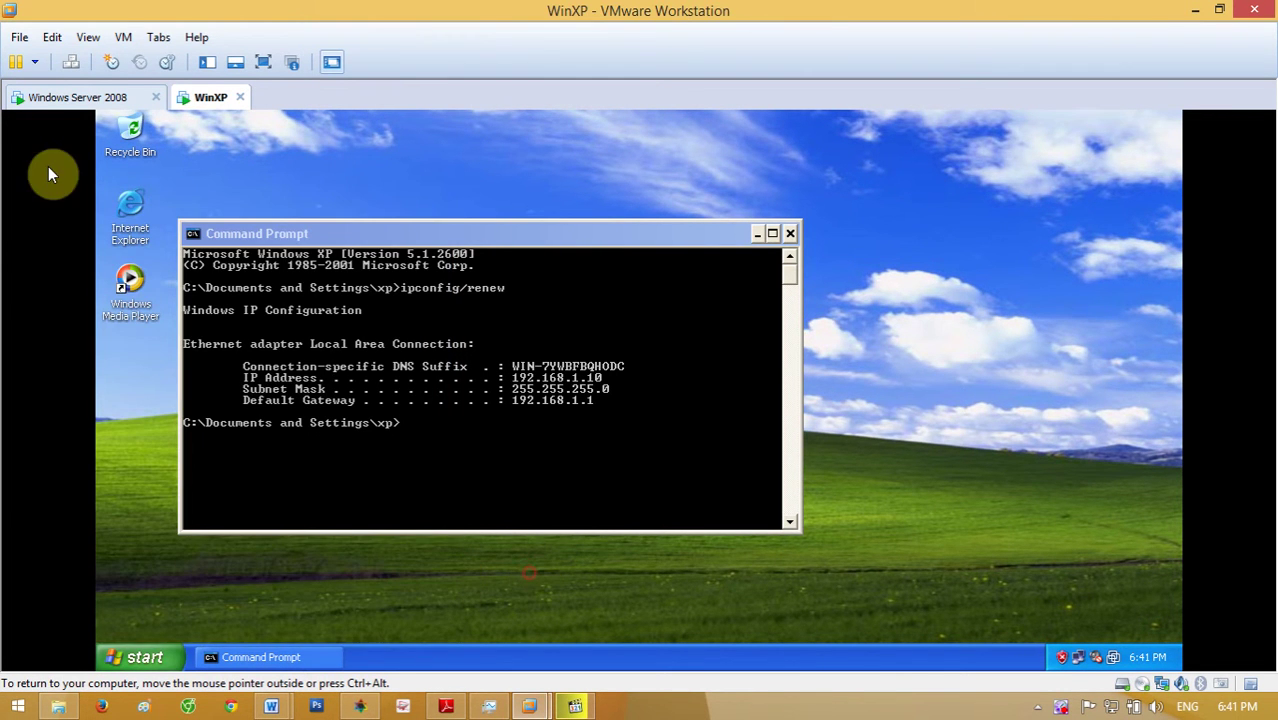
left_click(80, 100)
left_click(207, 97)
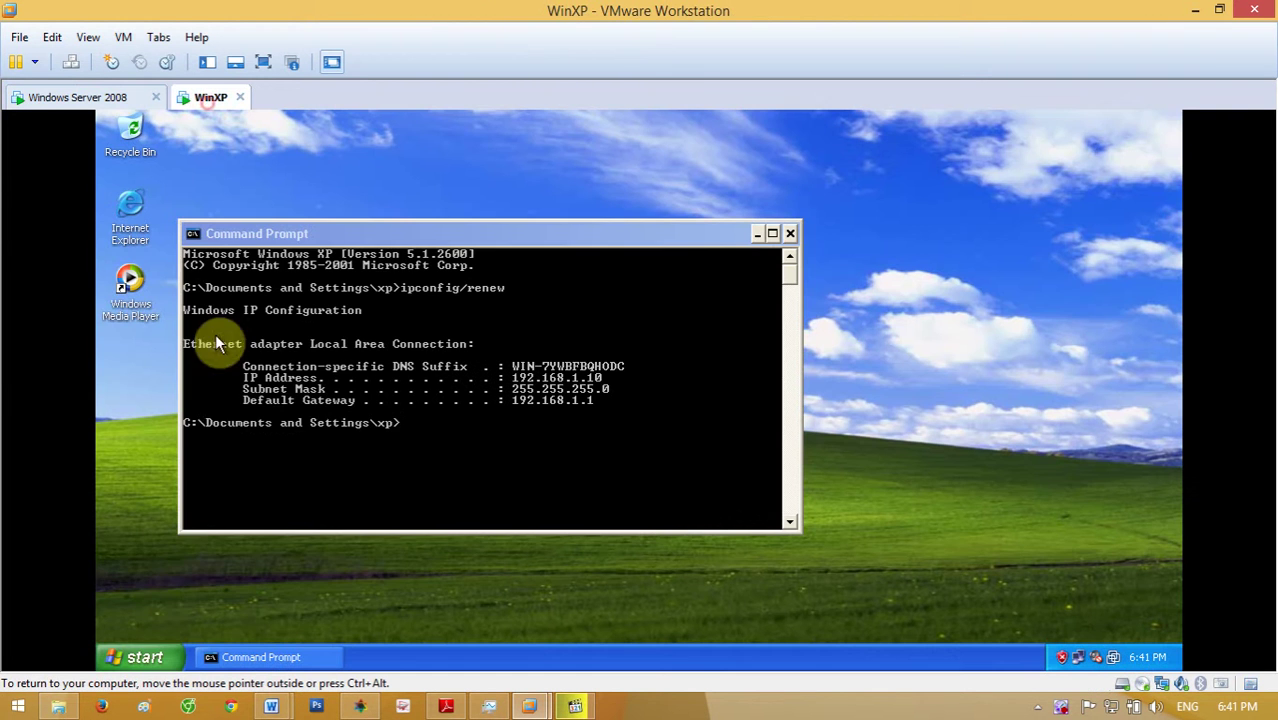
left_click(143, 655)
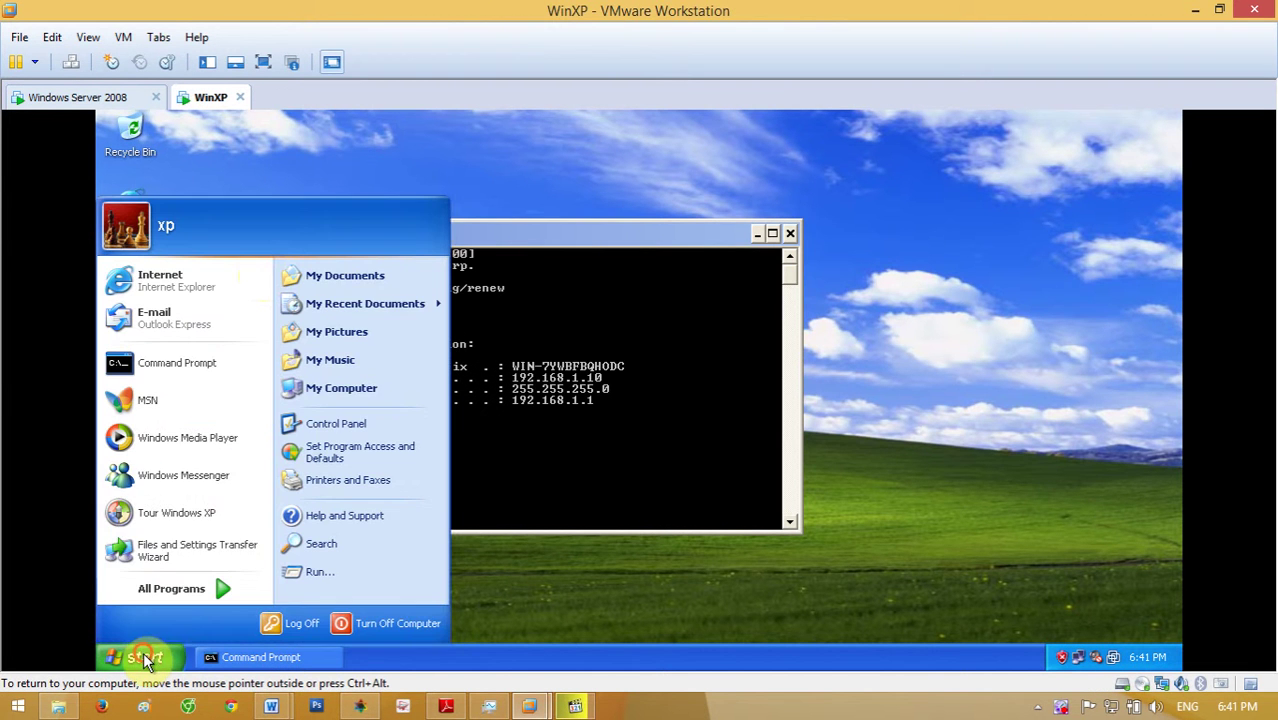
left_click(240, 170)
Open System Properties from My Computer and go to the Computer Name tab
left_click(140, 652)
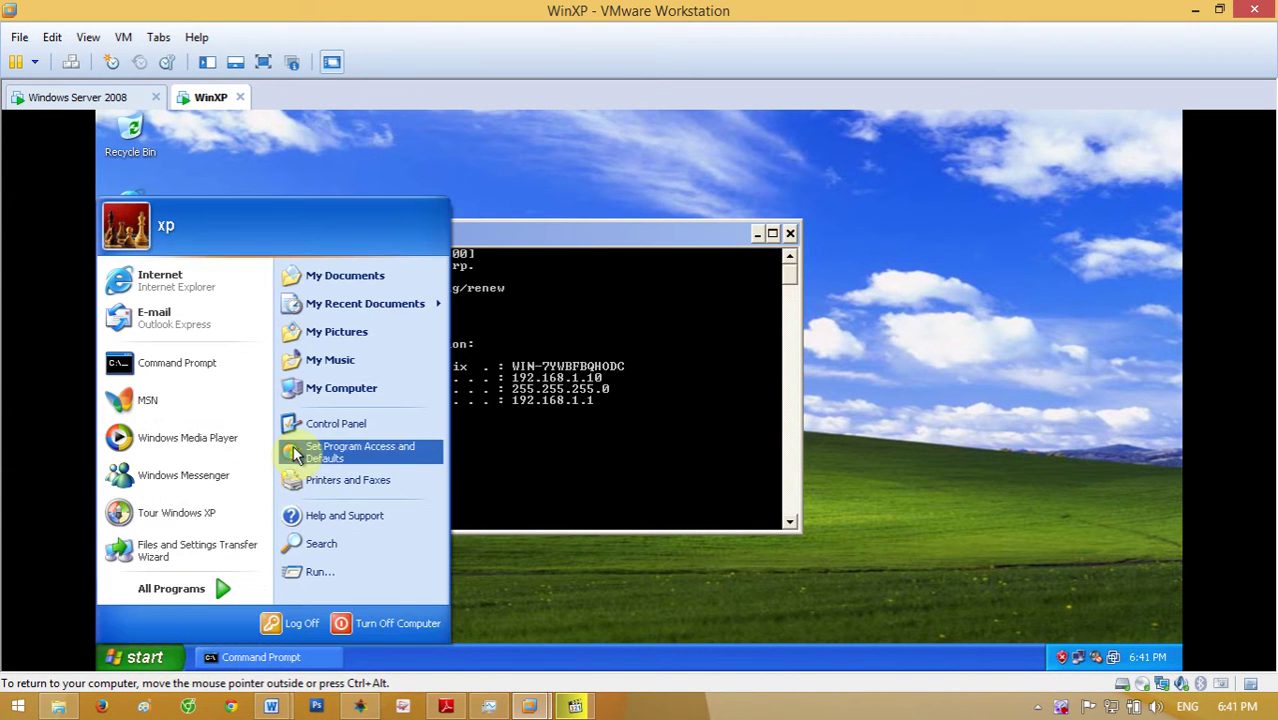
right_click(322, 390)
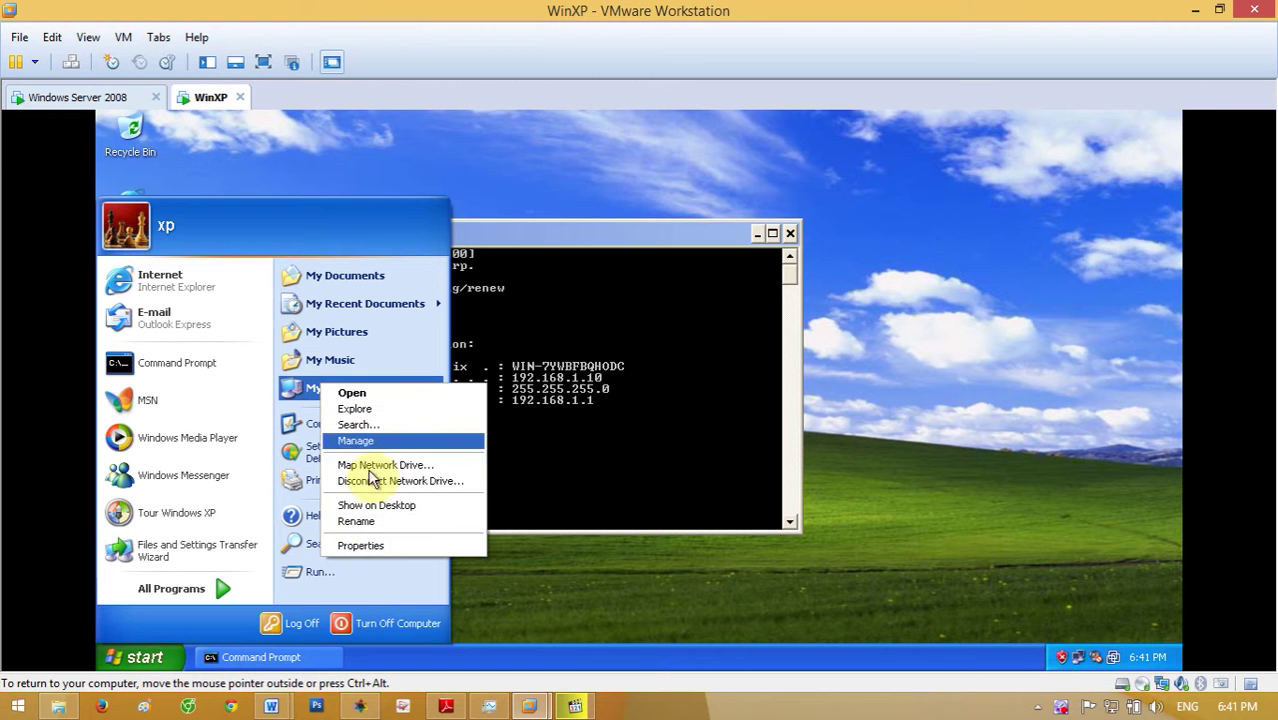
left_click(377, 543)
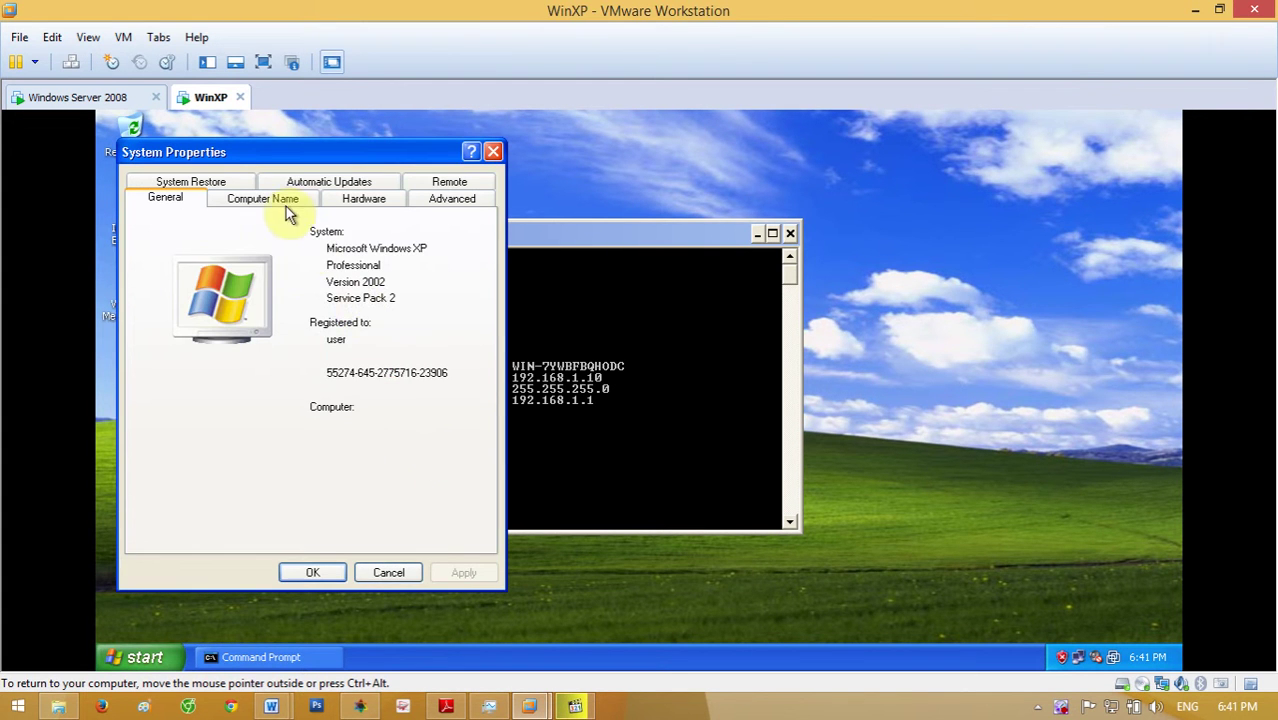
left_click(285, 200)
In the computer name settings, select Domain and enter athenna.edu.vn, then view the server
left_click(435, 428)
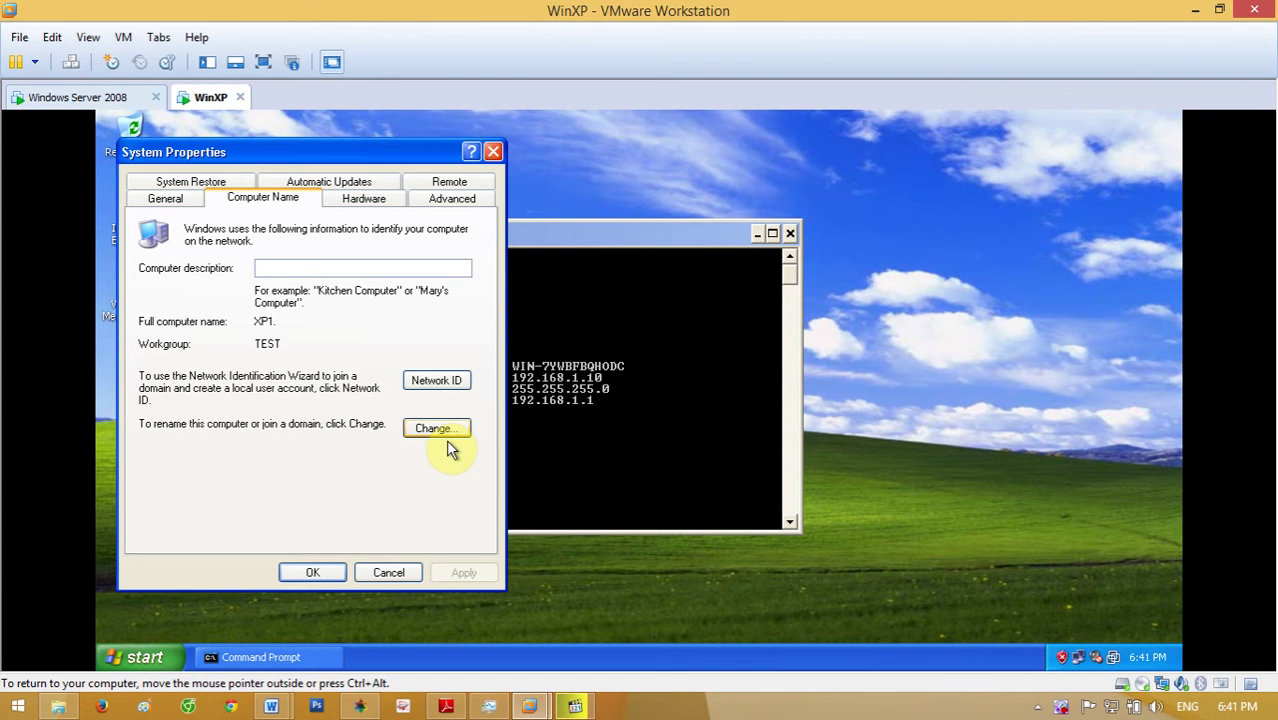
left_click(444, 439)
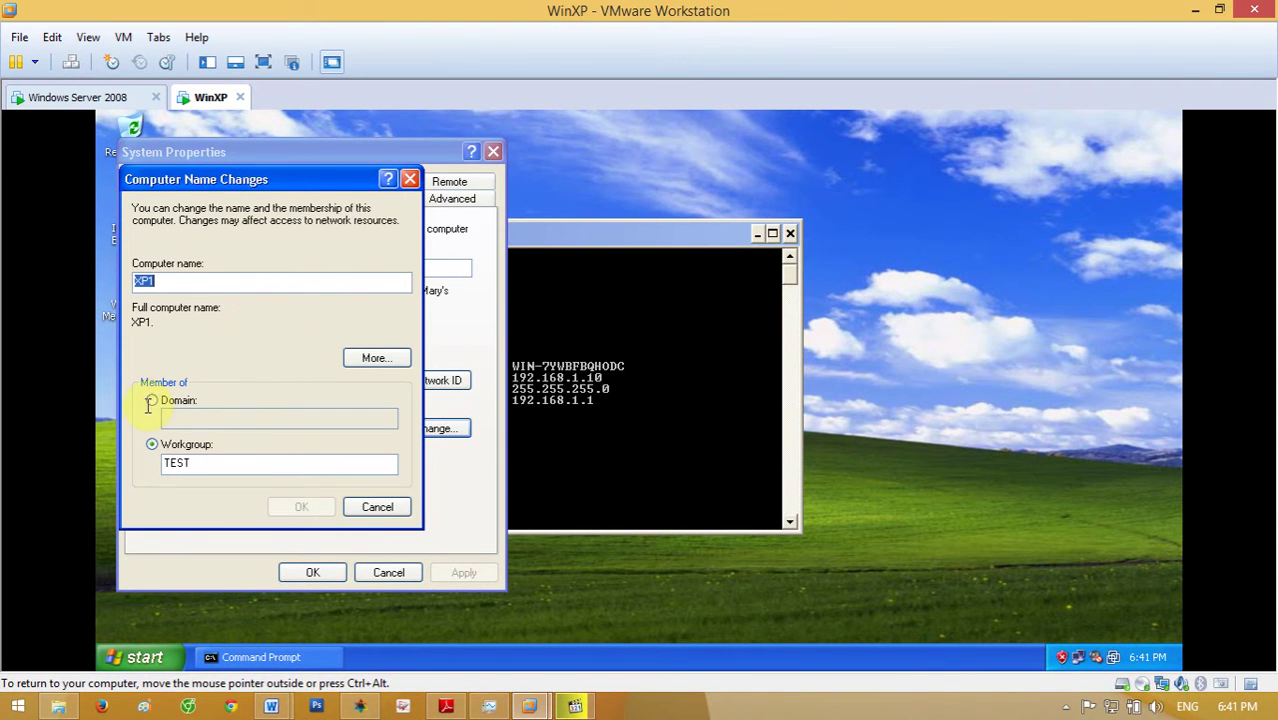
left_click(185, 418)
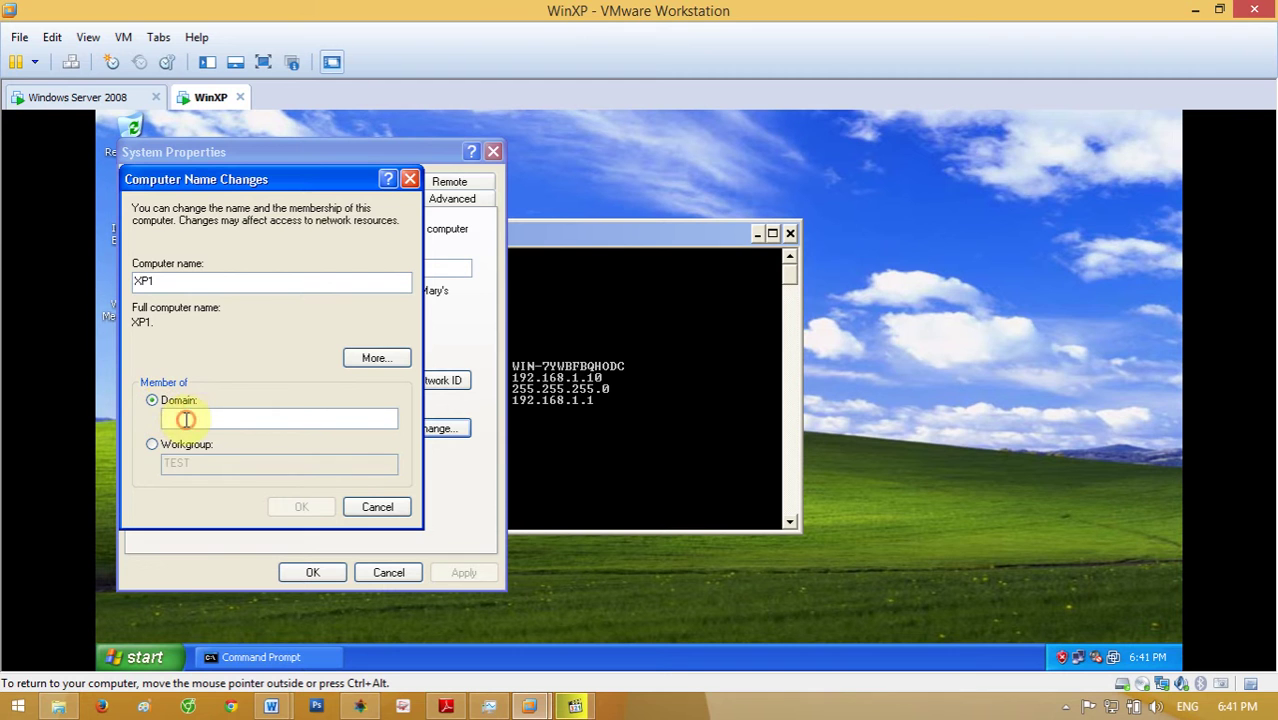
type("al")
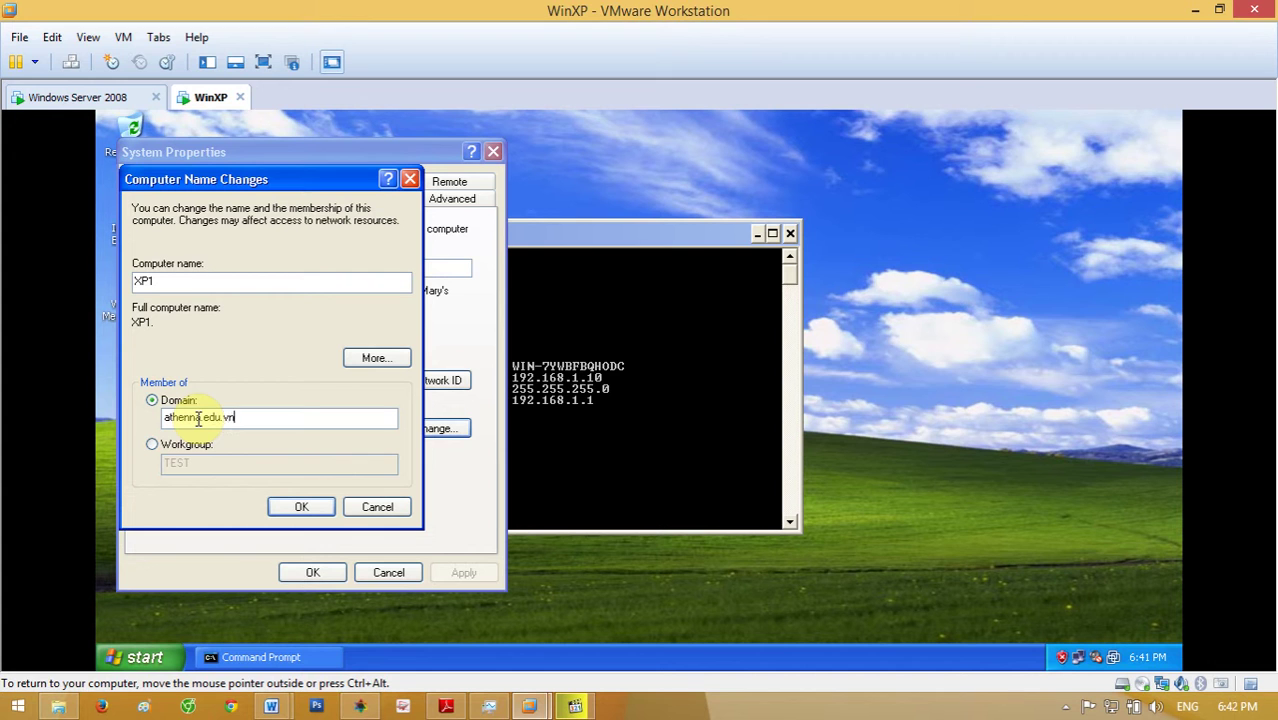
left_click(70, 98)
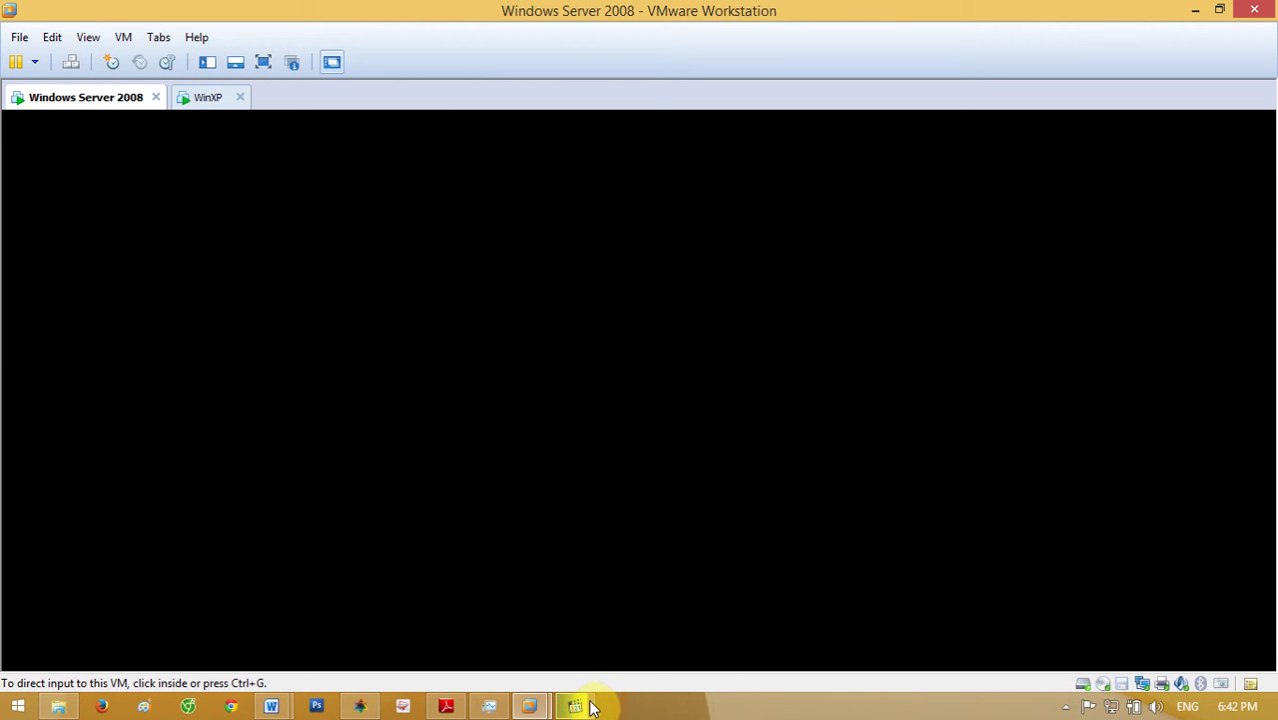
Use the host's tray utilities, then close the server's Initial Configuration Tasks window
left_click(1065, 707)
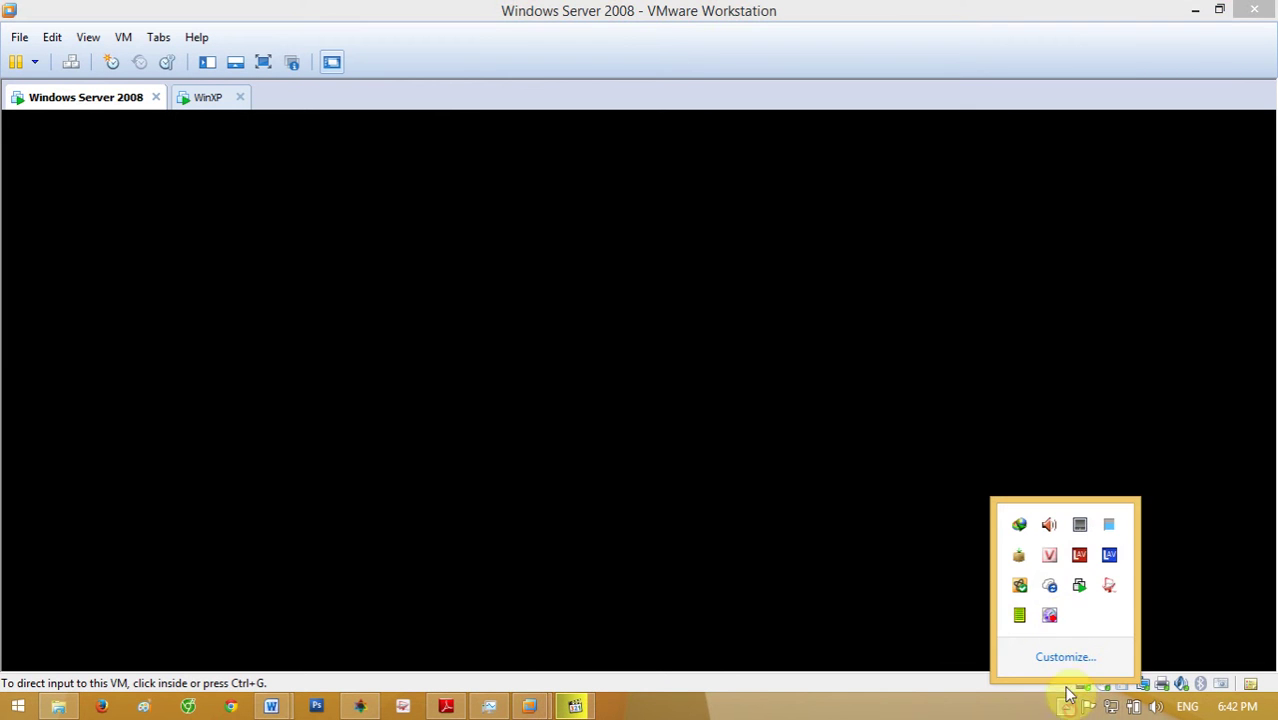
right_click(1050, 618)
left_click(1099, 391)
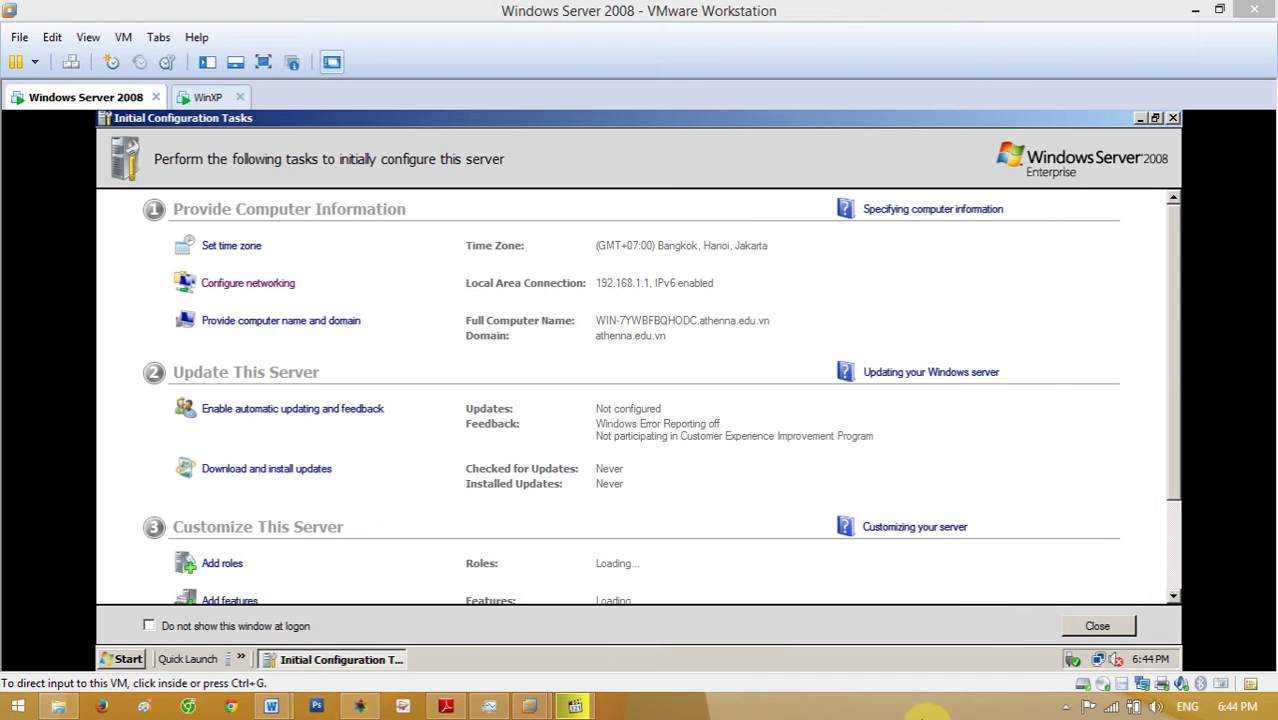
left_click(1065, 707)
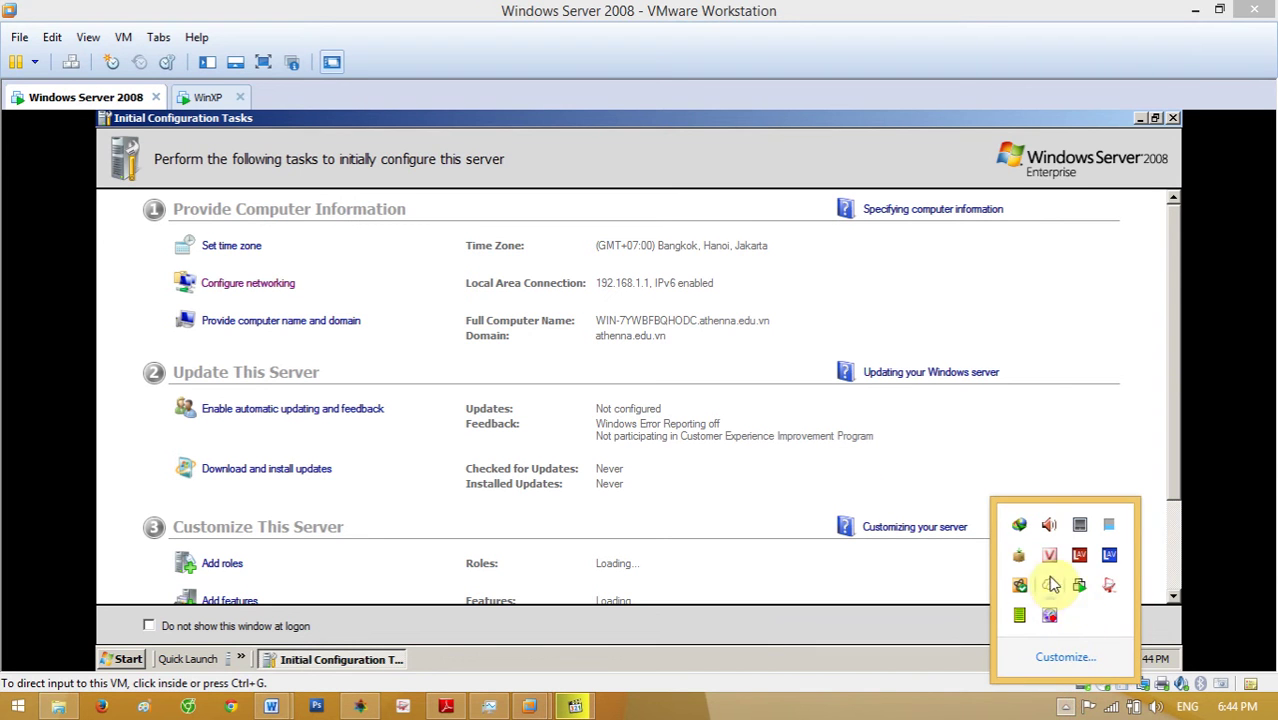
left_click(1150, 272)
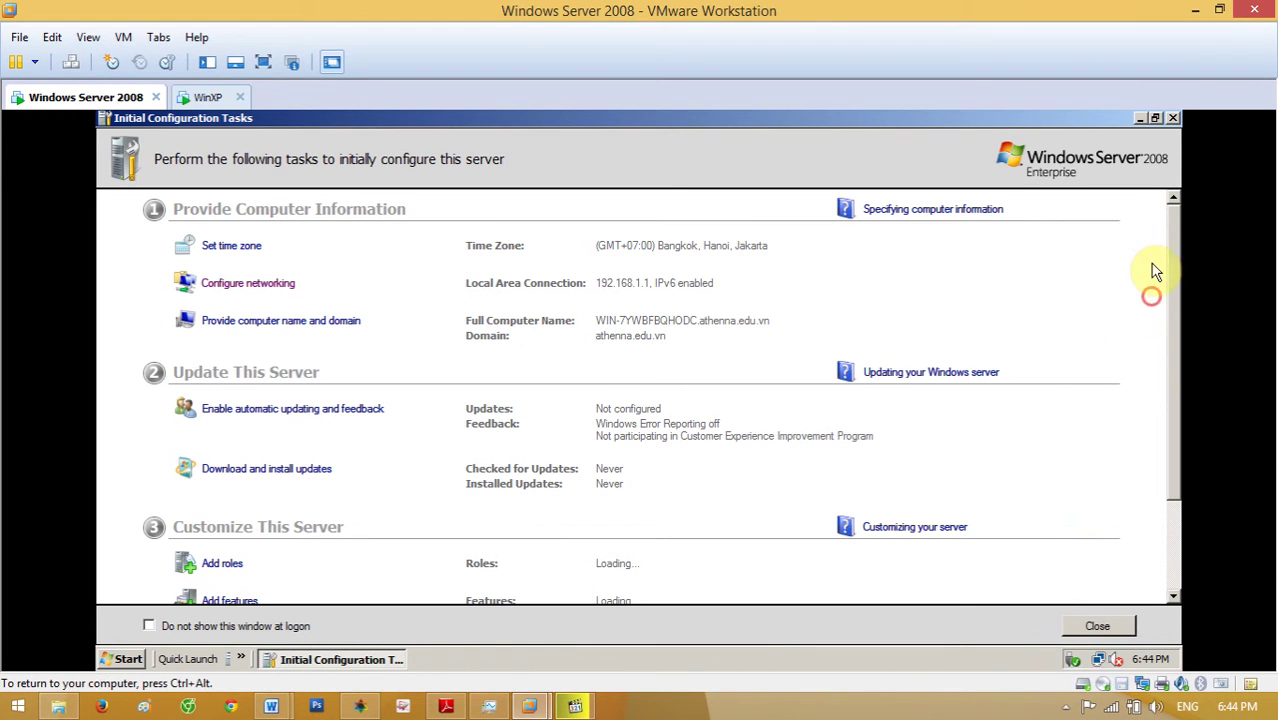
left_click(1173, 119)
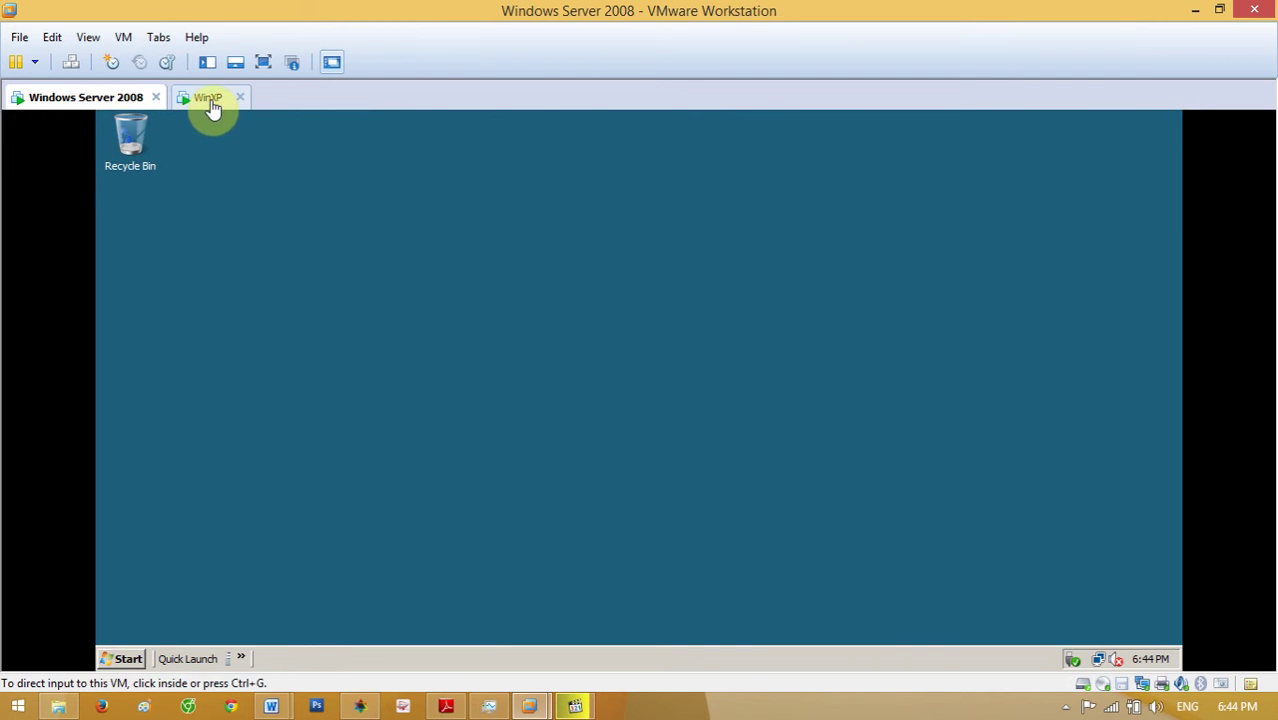
Launch Administrative Tools > Active Directory Users and Computers on the server and approve it
left_click(207, 98)
left_click(90, 106)
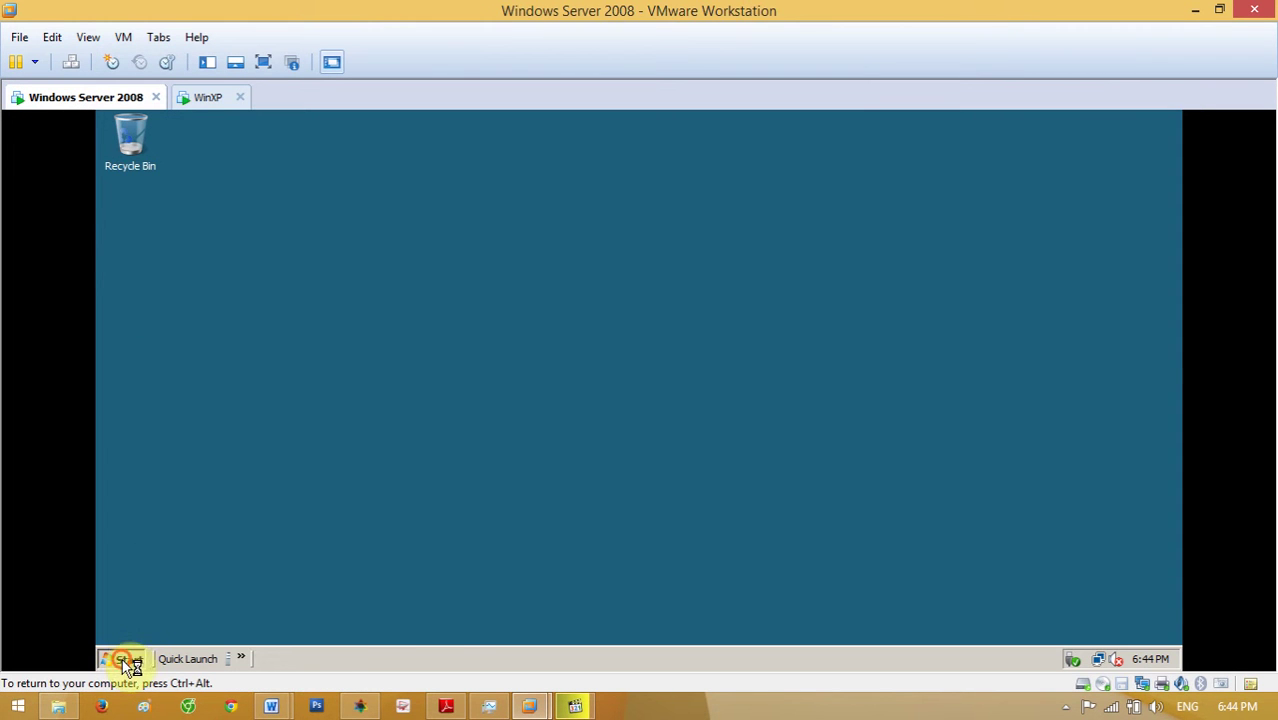
left_click(128, 660)
mouse_move(378, 430)
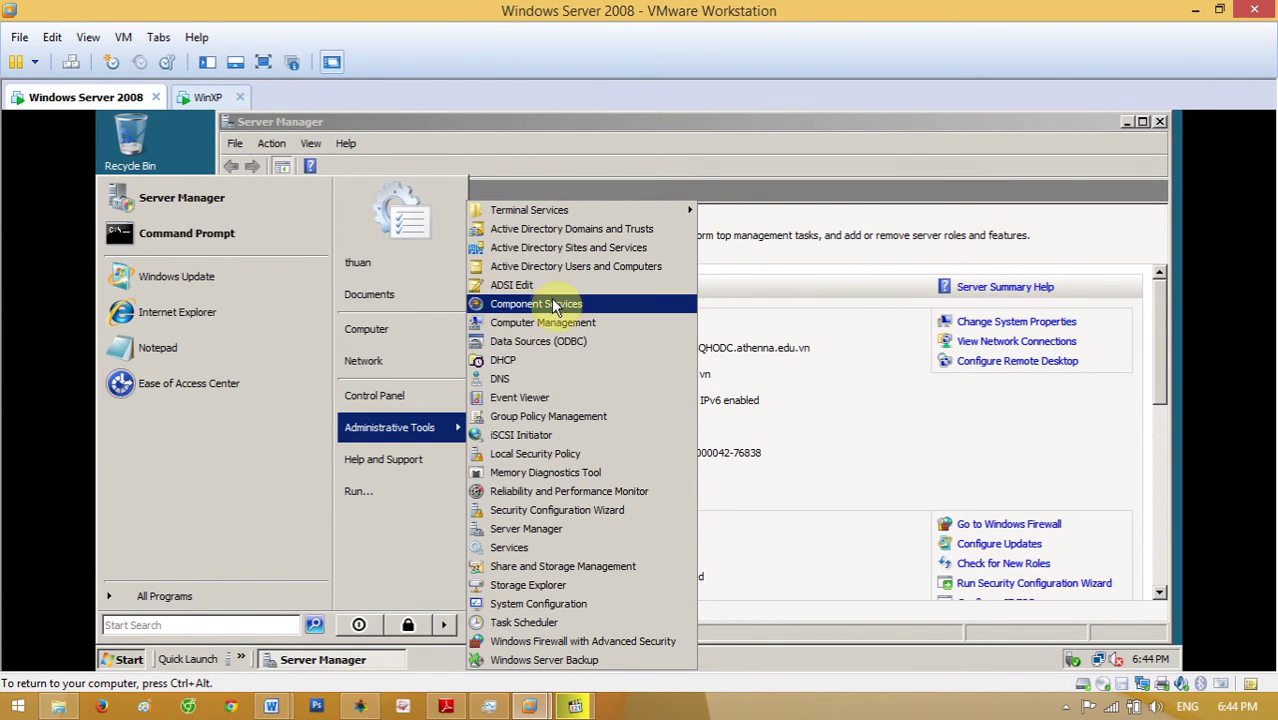
left_click(551, 267)
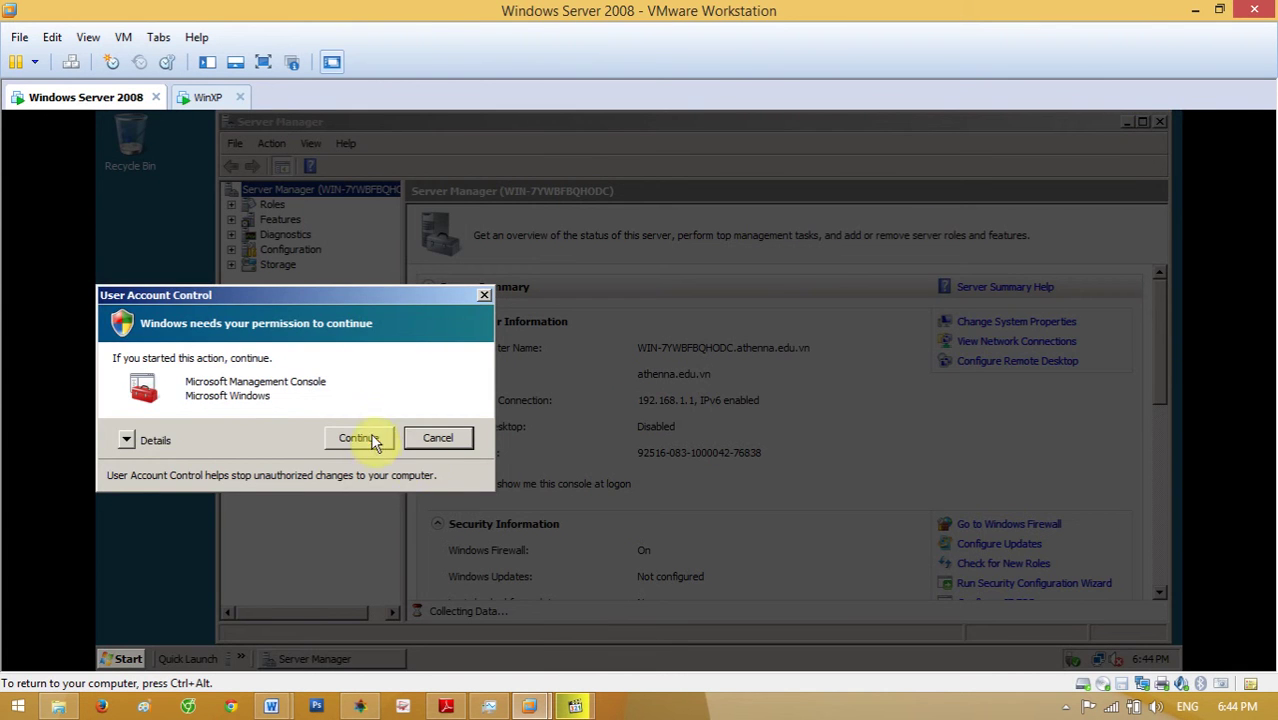
left_click(360, 438)
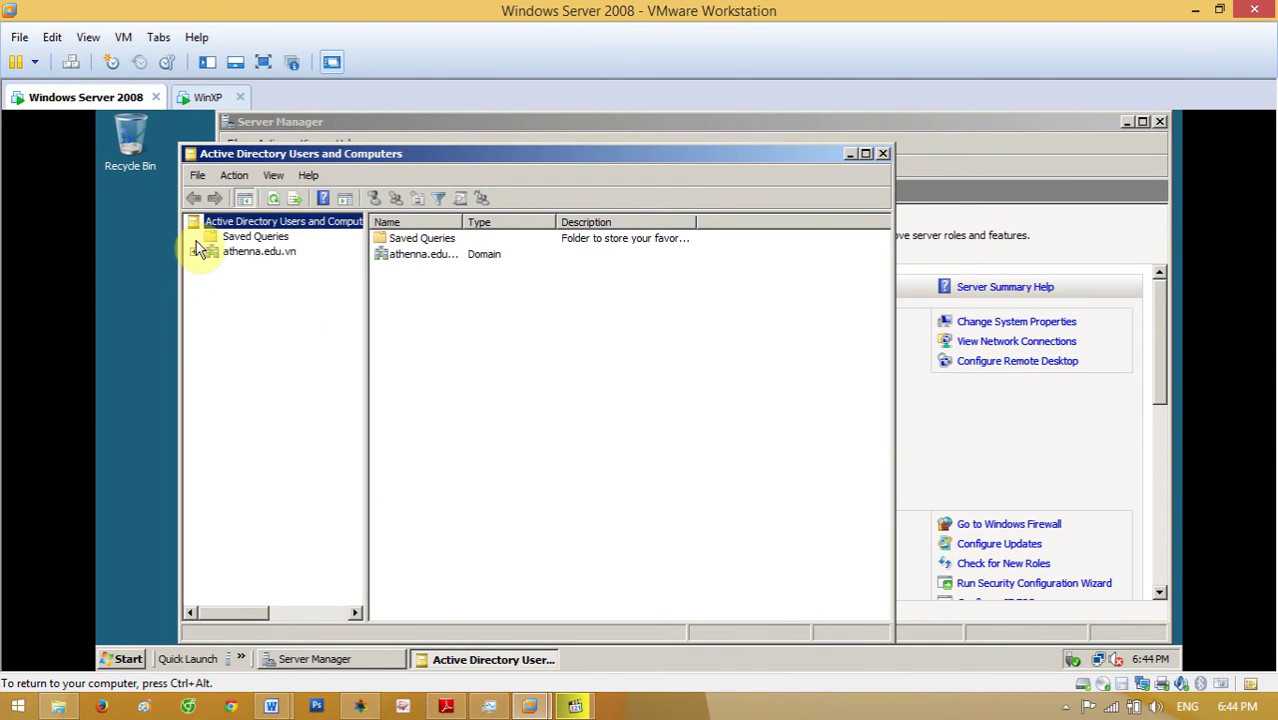
Start a new user in athenna.edu.vn/Users with first name and logon name 'athe'
left_click(195, 252)
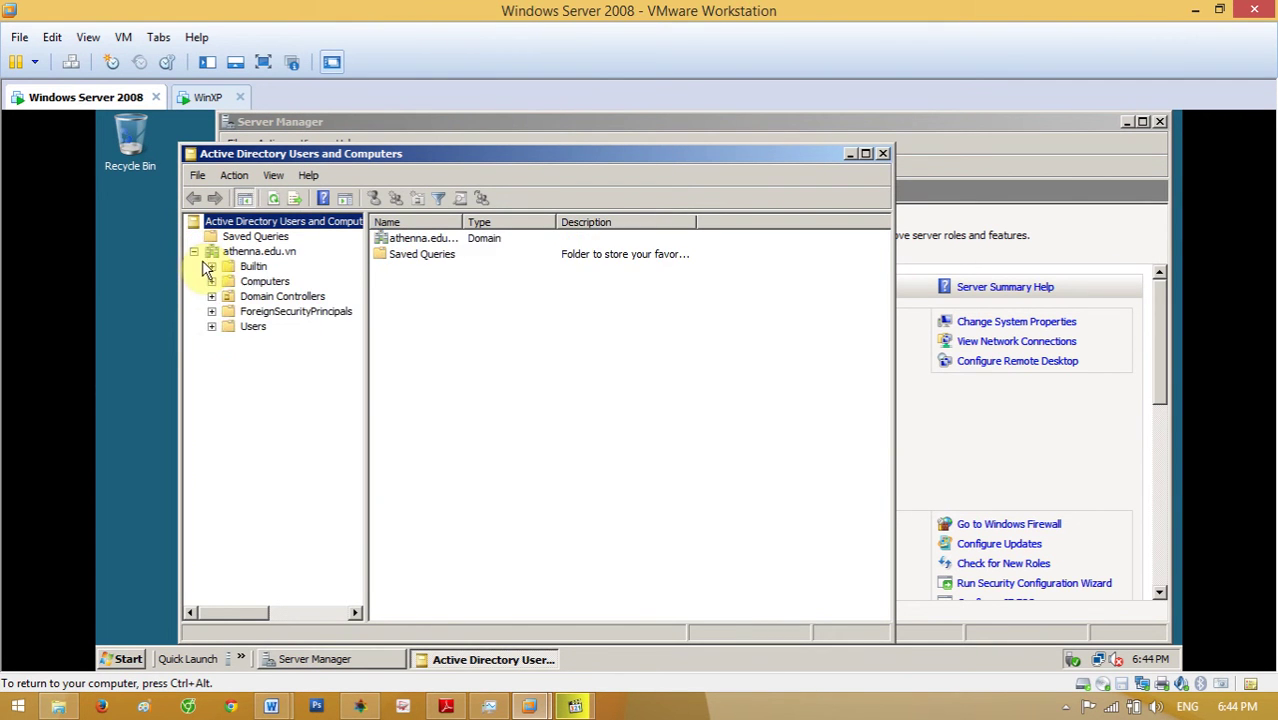
left_click(250, 326)
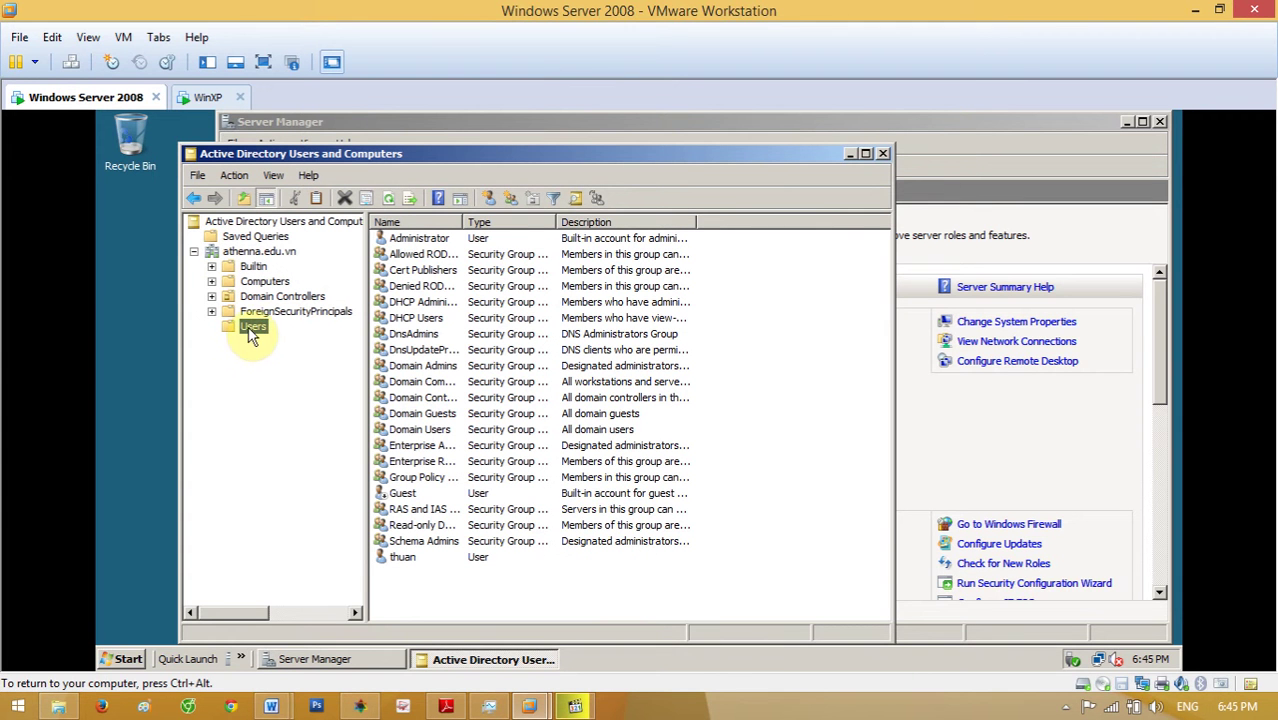
right_click(251, 328)
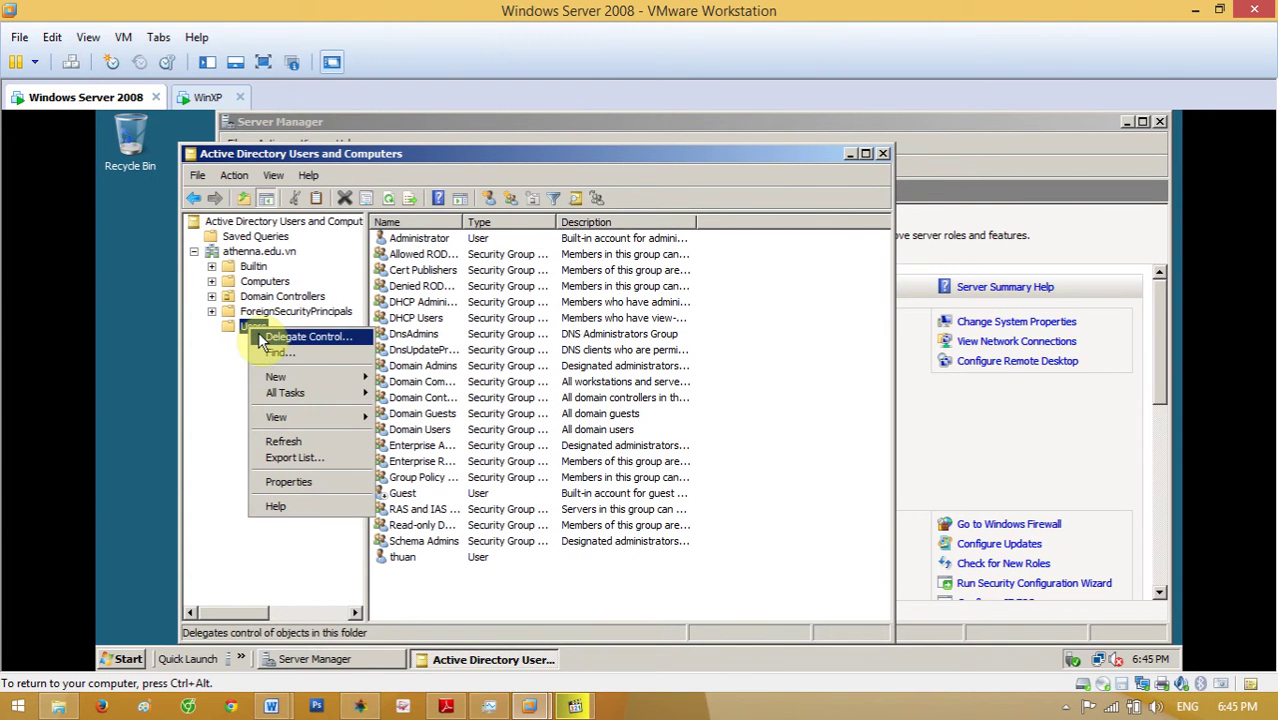
mouse_move(274, 380)
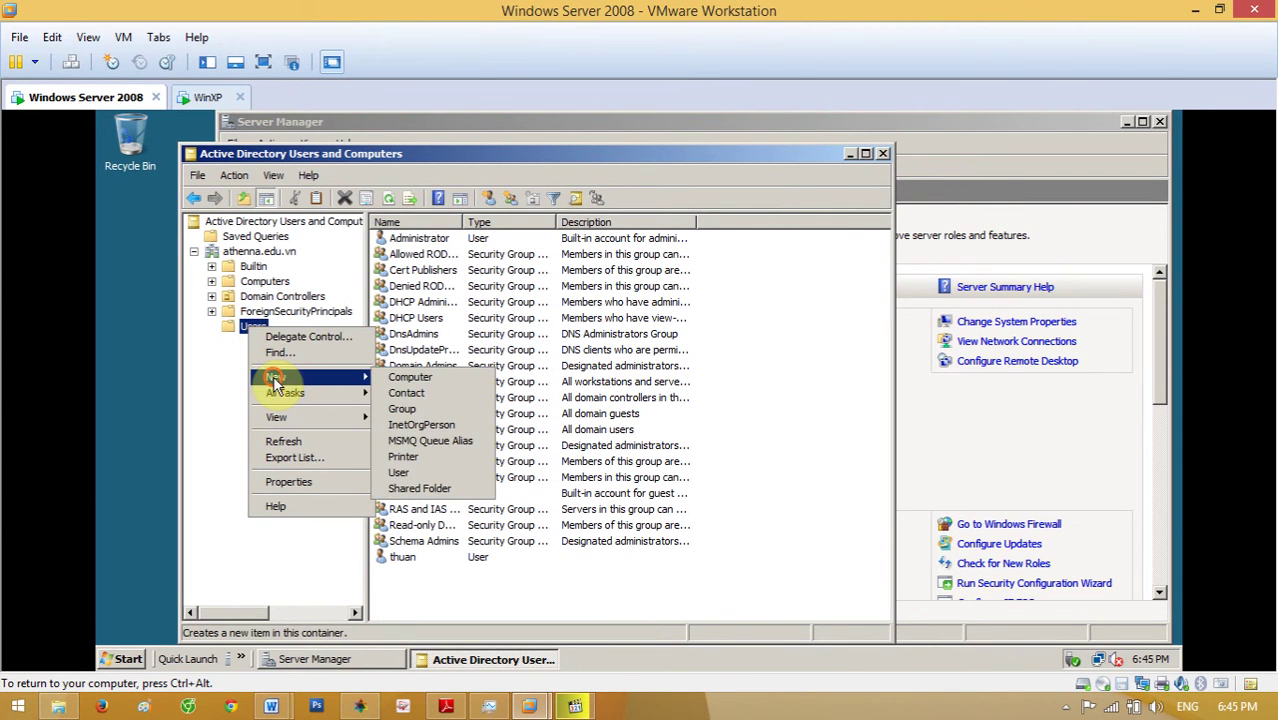
left_click(412, 468)
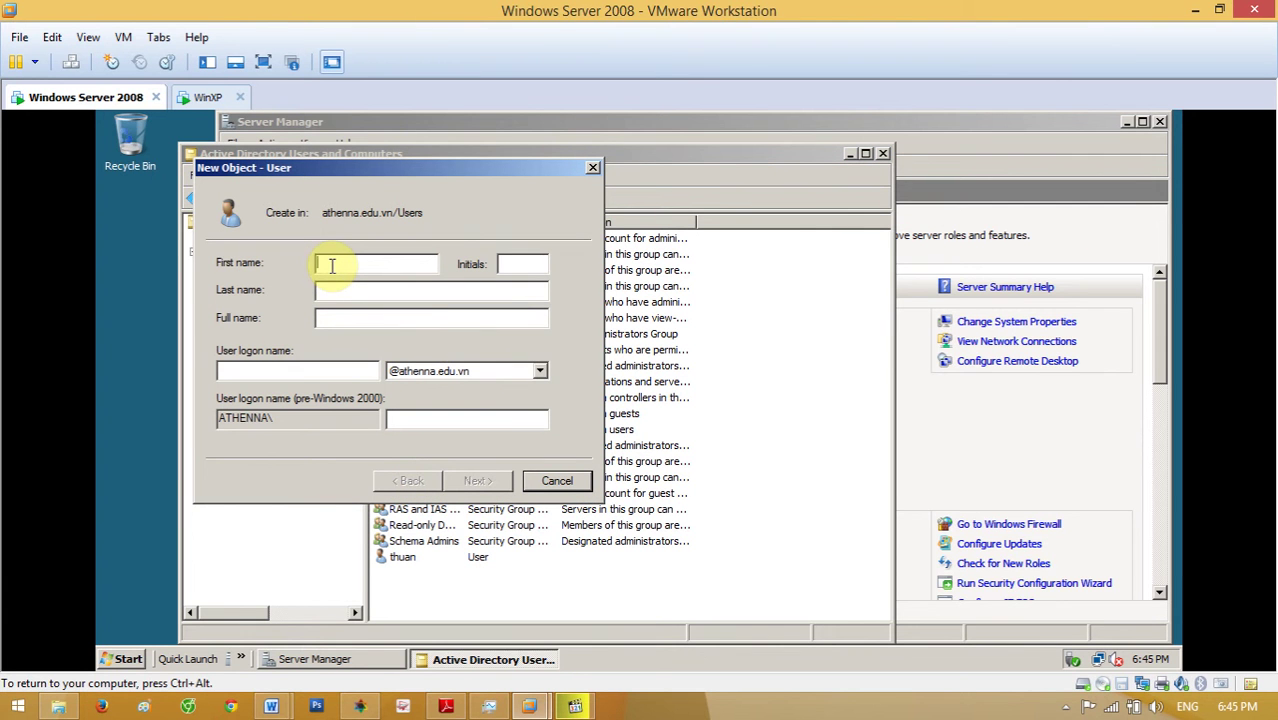
type("athena1")
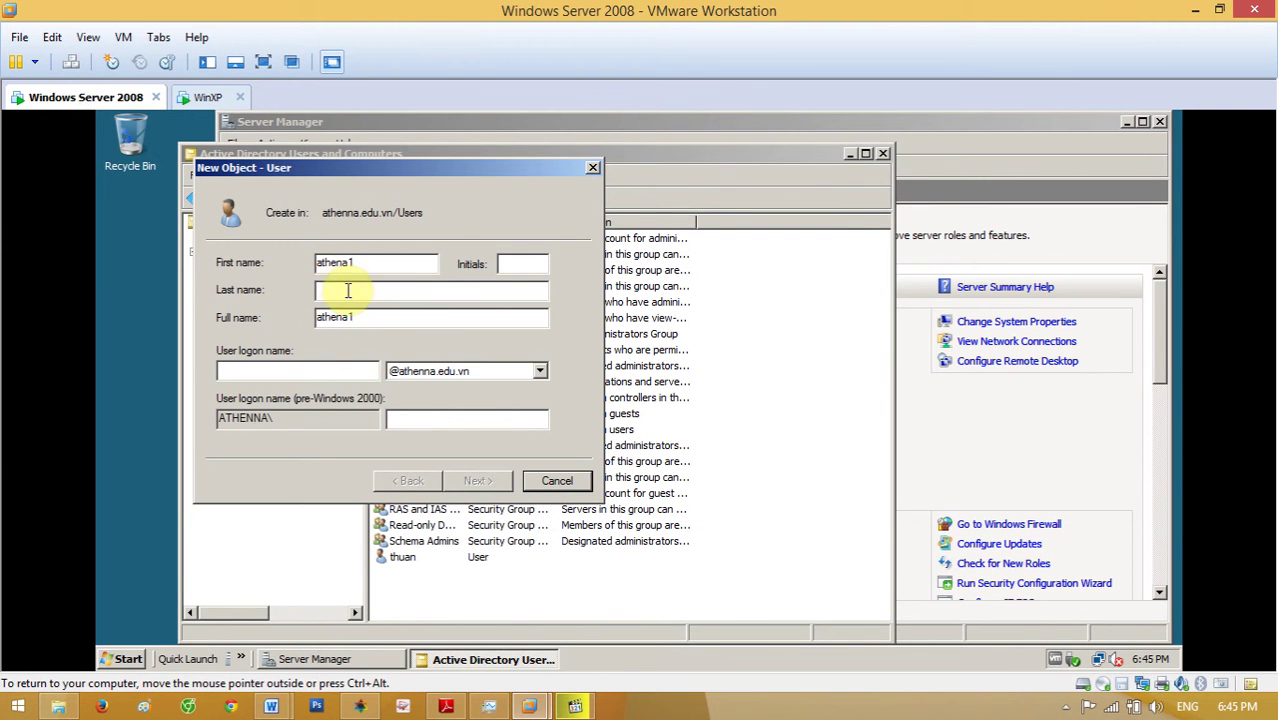
left_click(352, 370)
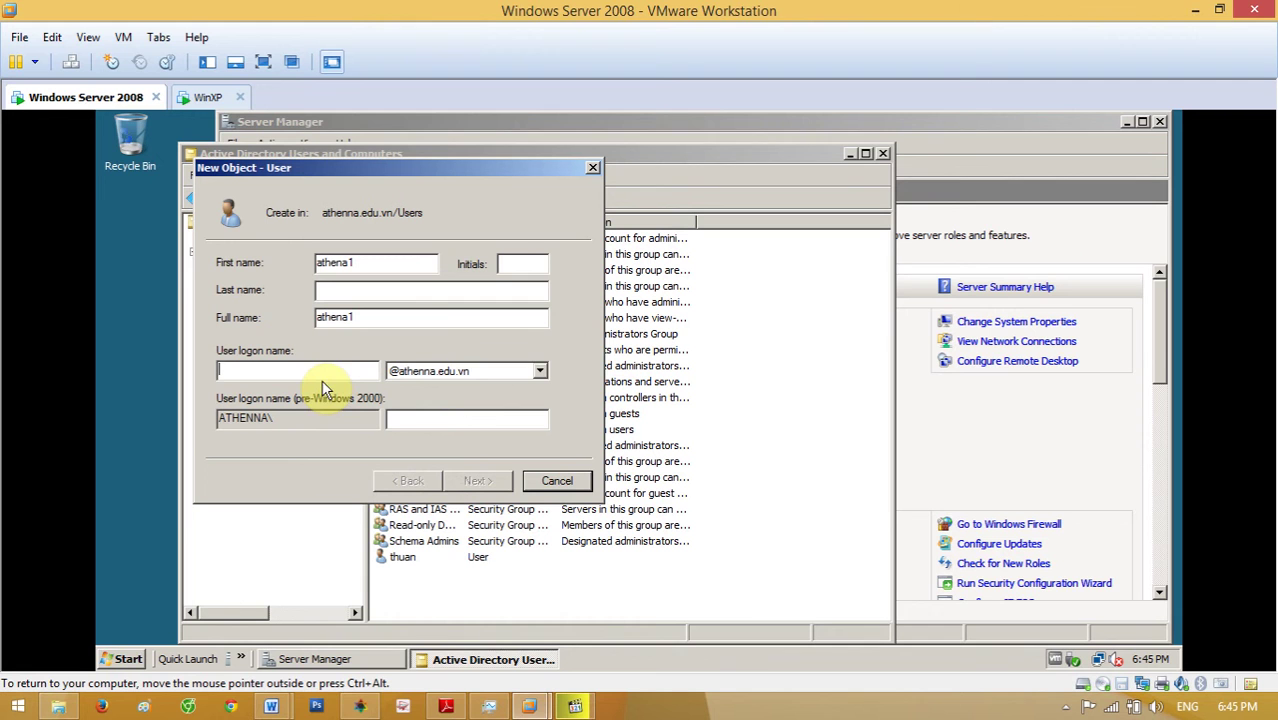
type("athena1")
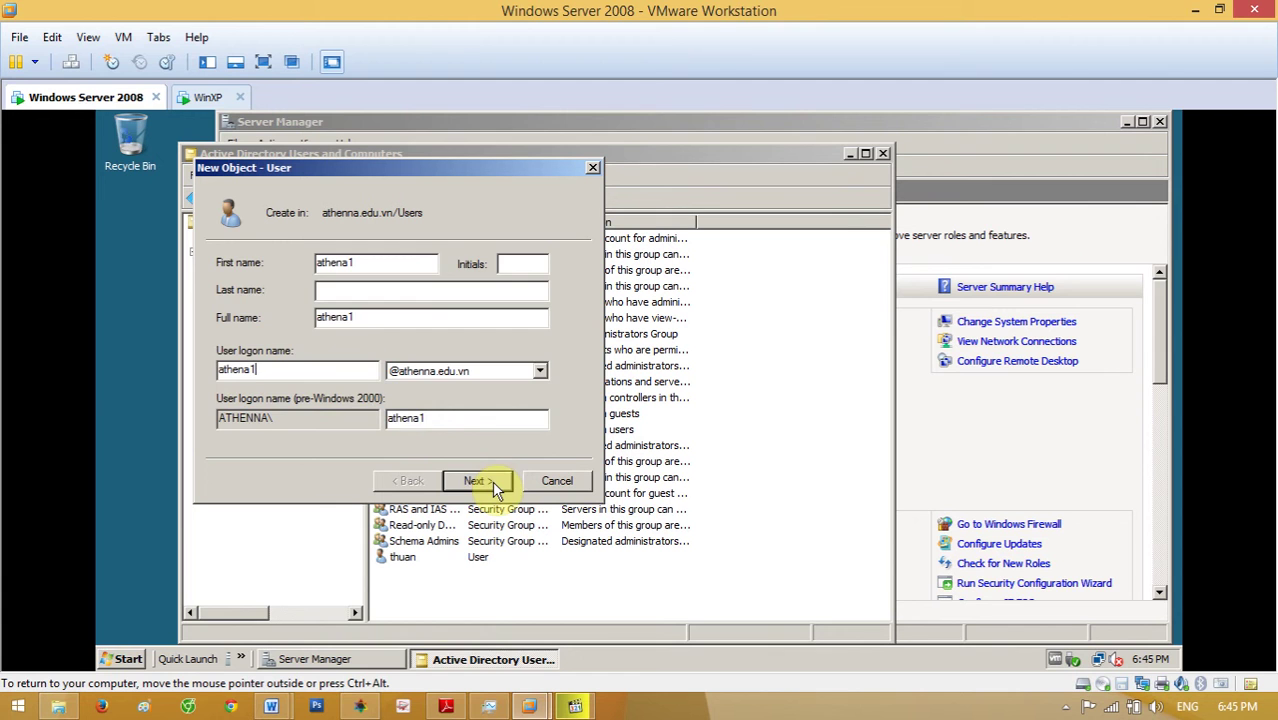
left_click(490, 481)
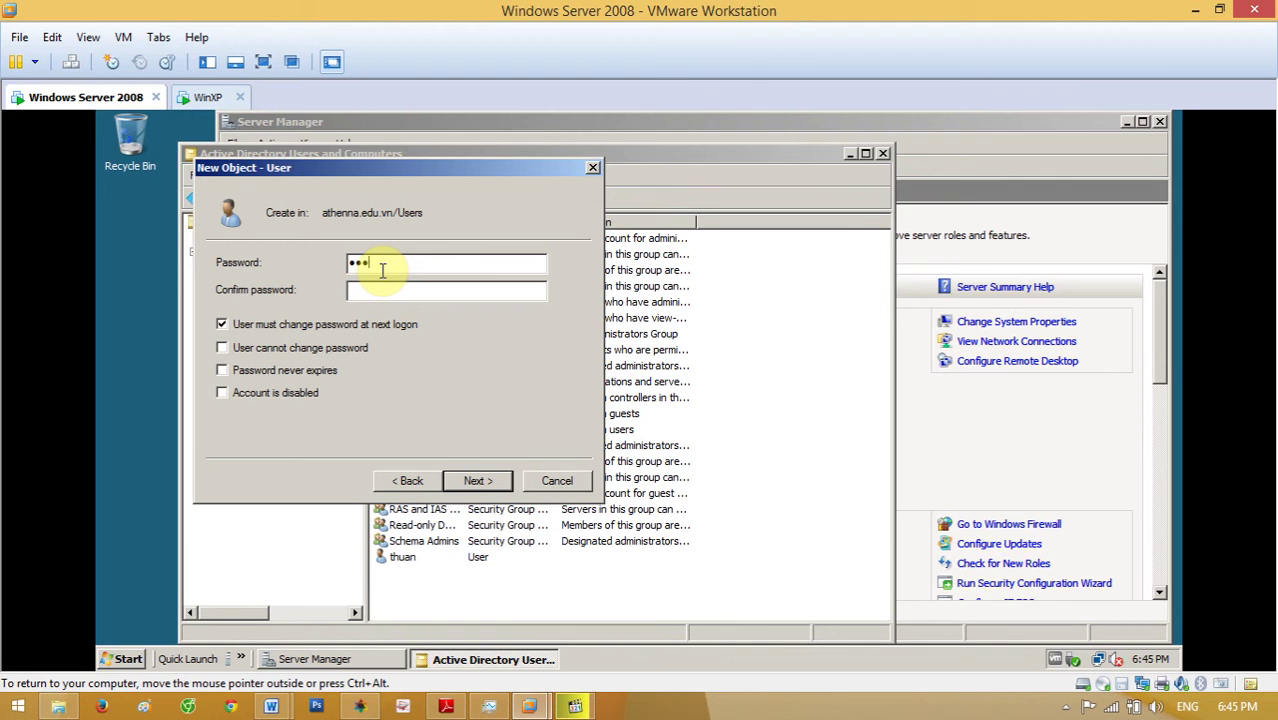
Enter and confirm a password, clear the must-change-at-next-logon option, and finish the wizard
type("••")
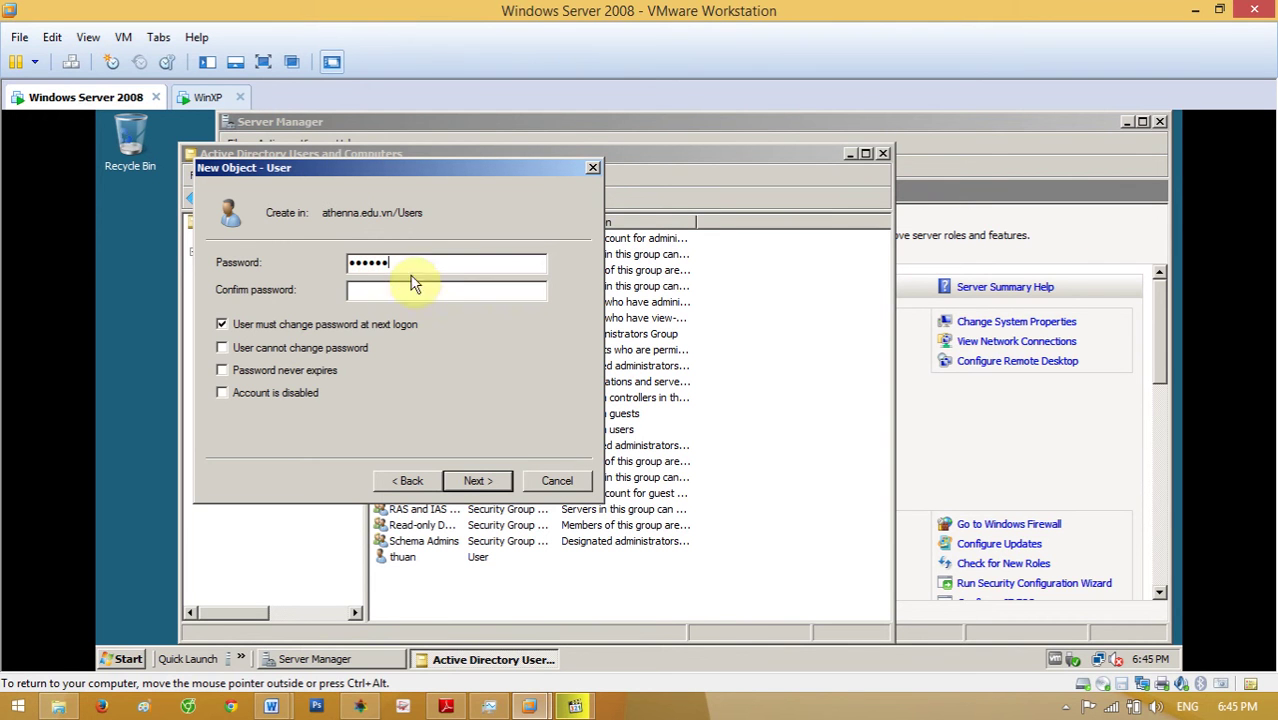
left_click(362, 290)
type("••••••")
left_click(221, 325)
left_click(474, 481)
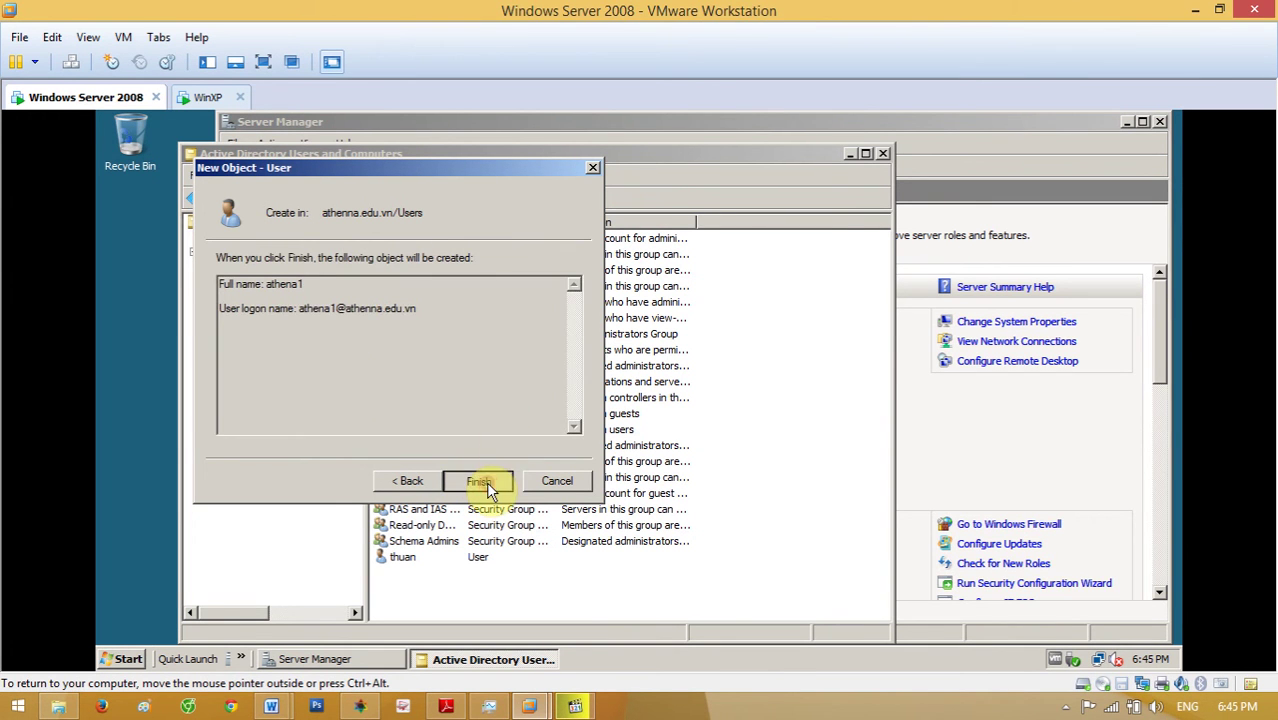
left_click(482, 481)
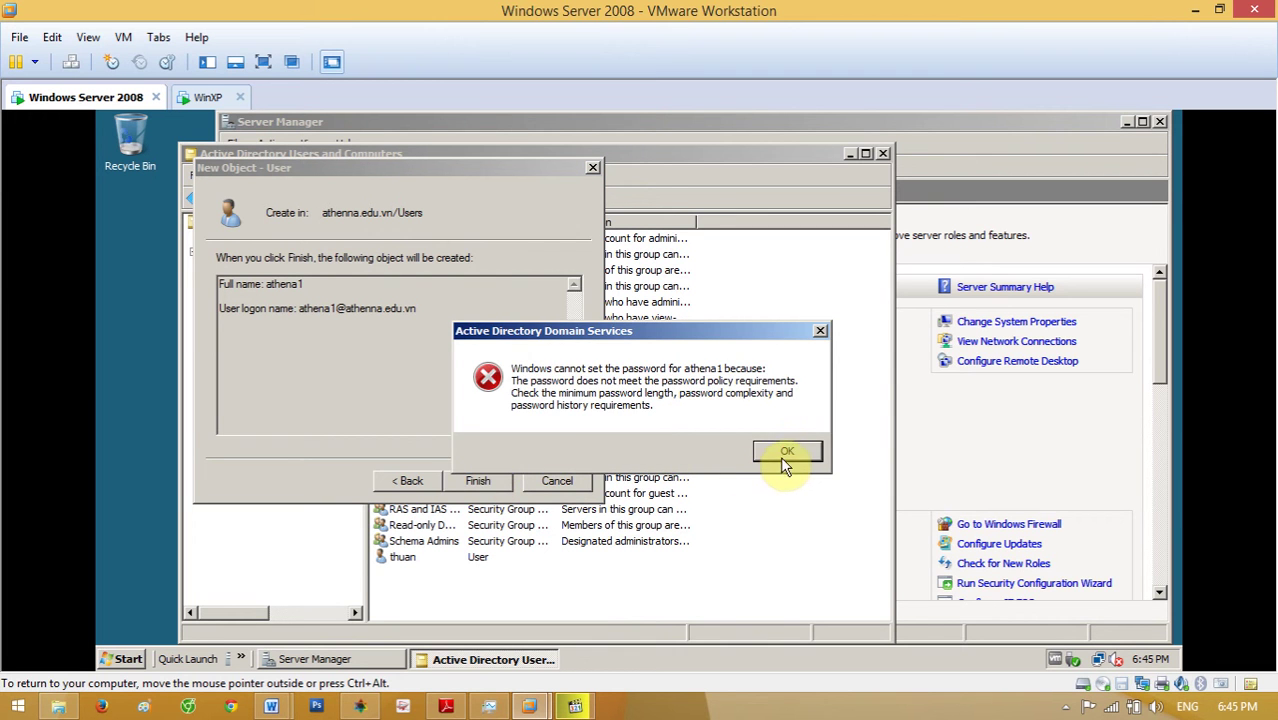
Dismiss the policy error, re-enter a compliant password, and create user athena1
left_click(785, 455)
left_click(412, 482)
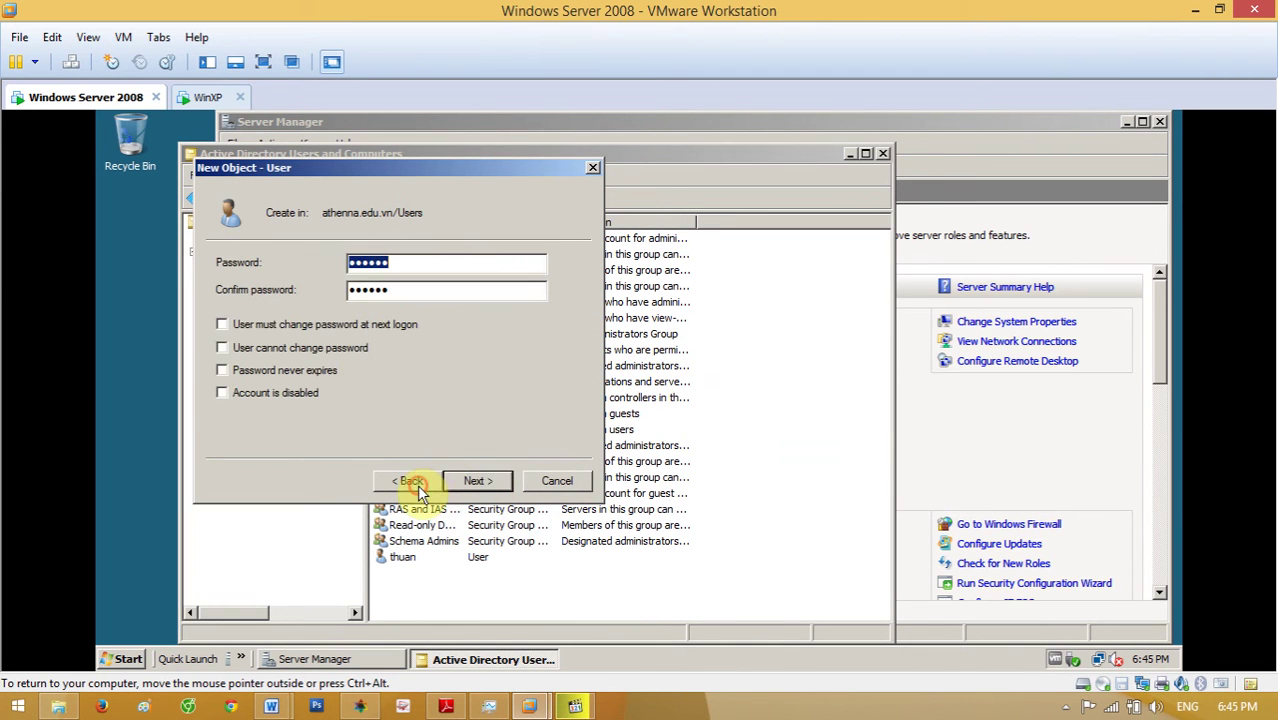
left_click(413, 266)
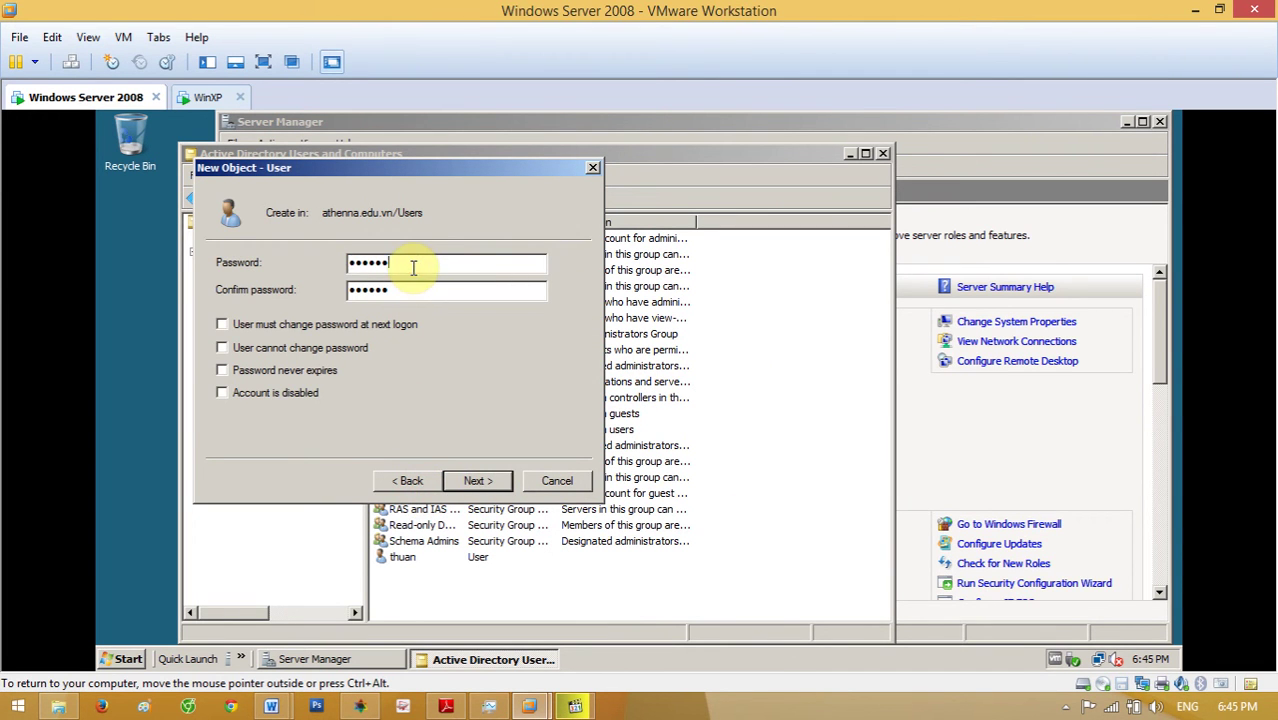
key("BackSpace")
key("BackSpace")
key("BackSpace")
key("BackSpace")
key("BackSpace")
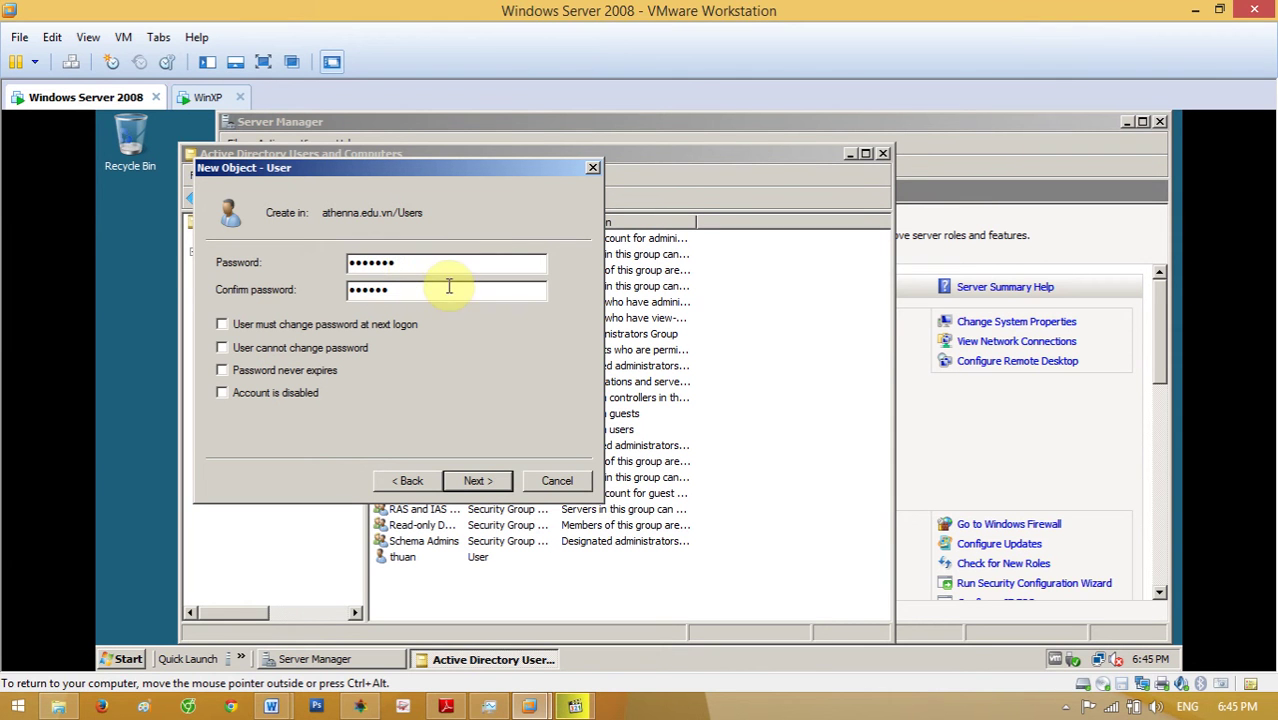
key("Tab")
type("1")
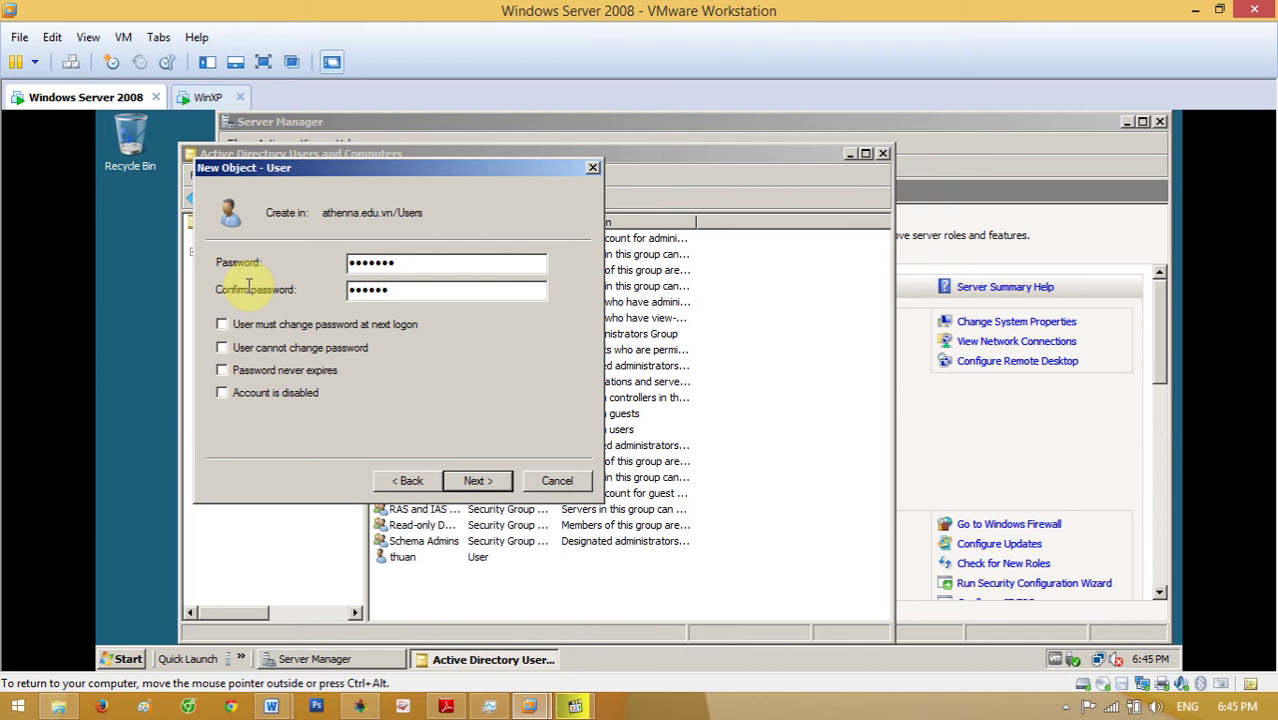
type("7")
left_click(480, 472)
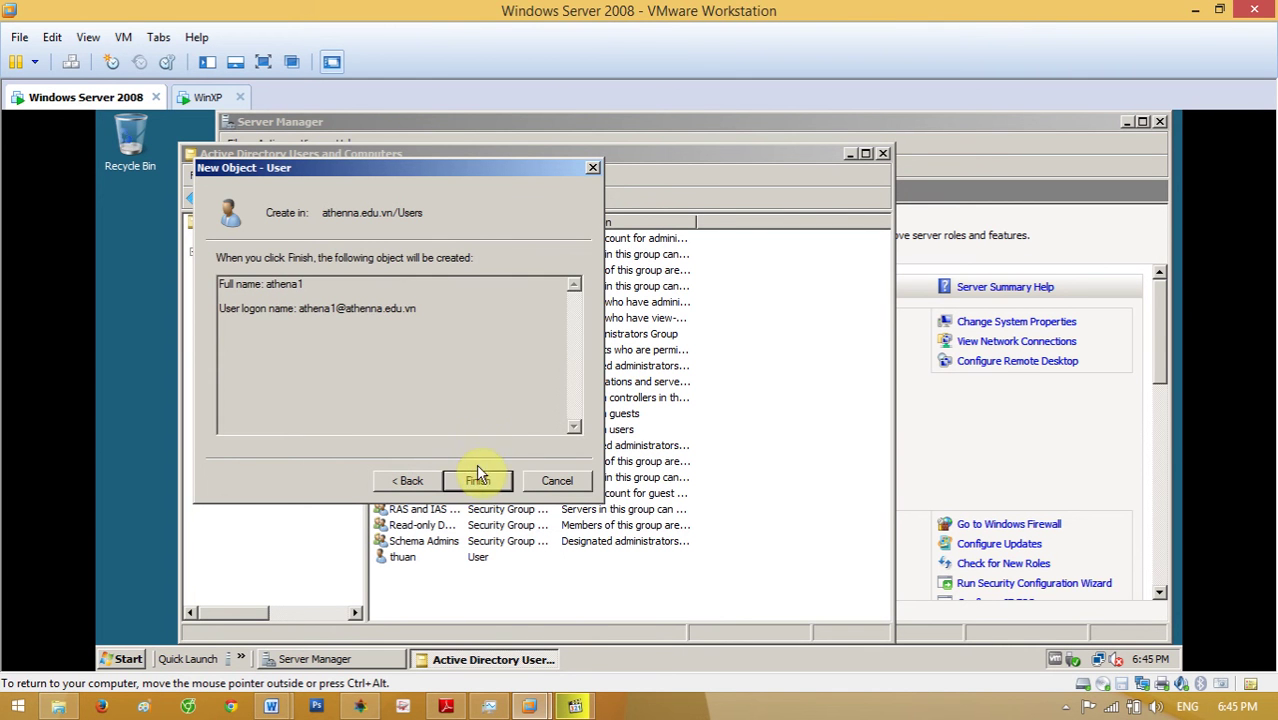
left_click(476, 471)
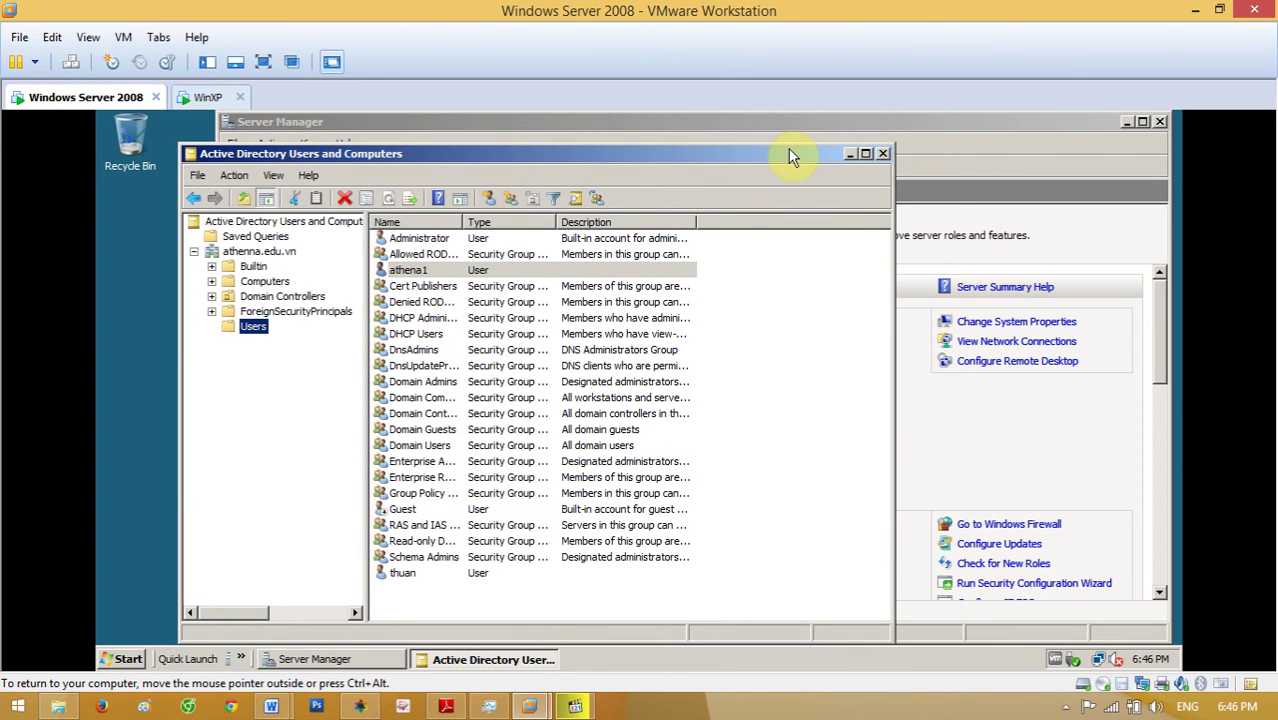
left_click(852, 155)
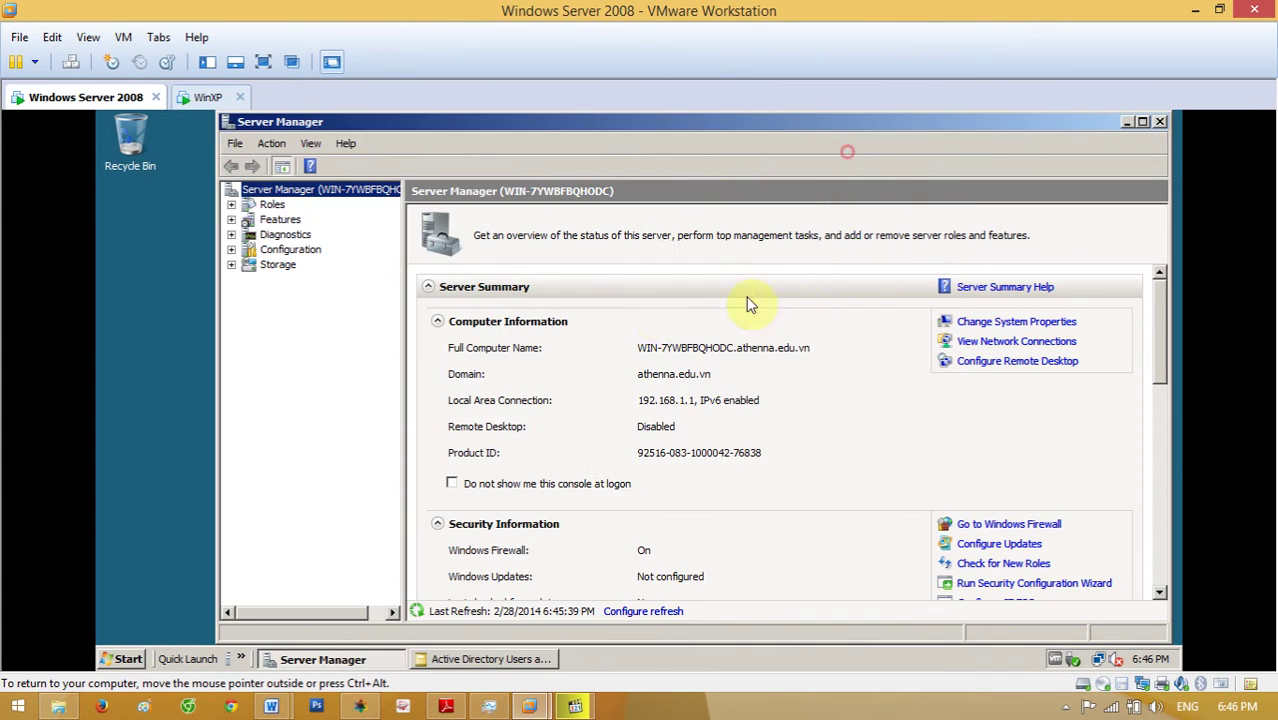
On the WinXP VM, submit the rename to pc1 in domain athenna.edu.vn
left_click(1128, 121)
left_click(207, 97)
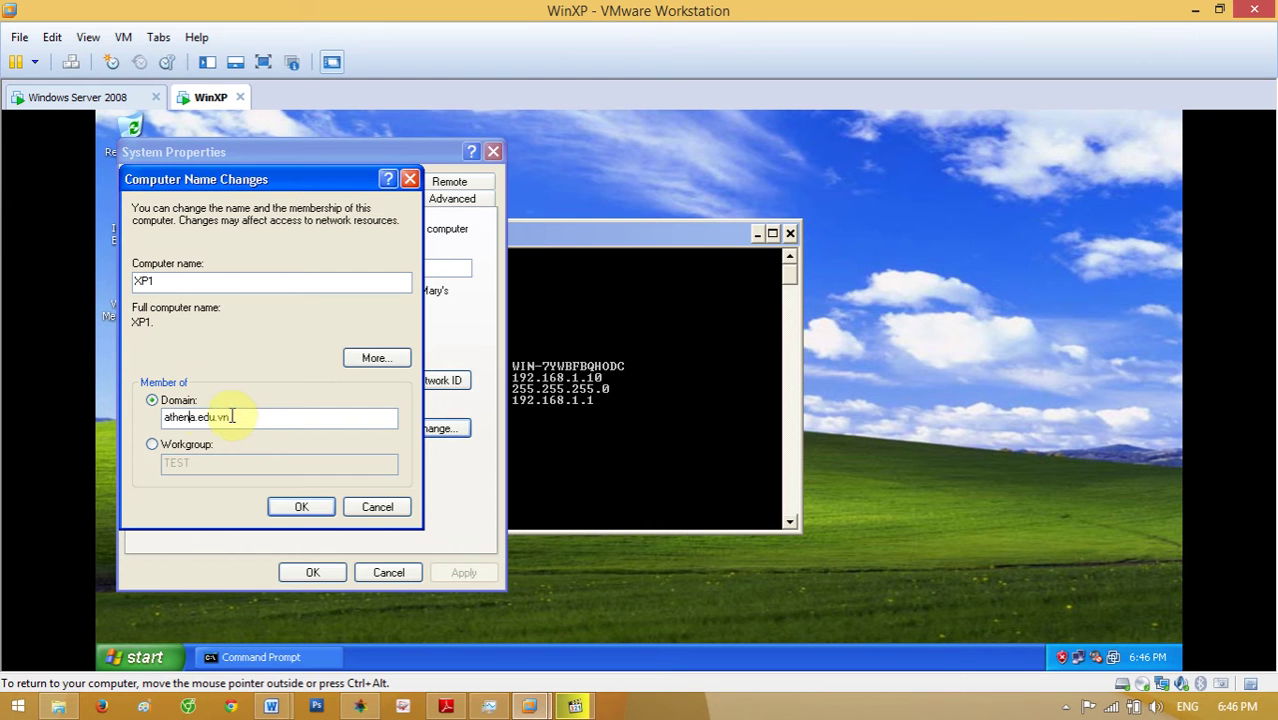
left_click(298, 508)
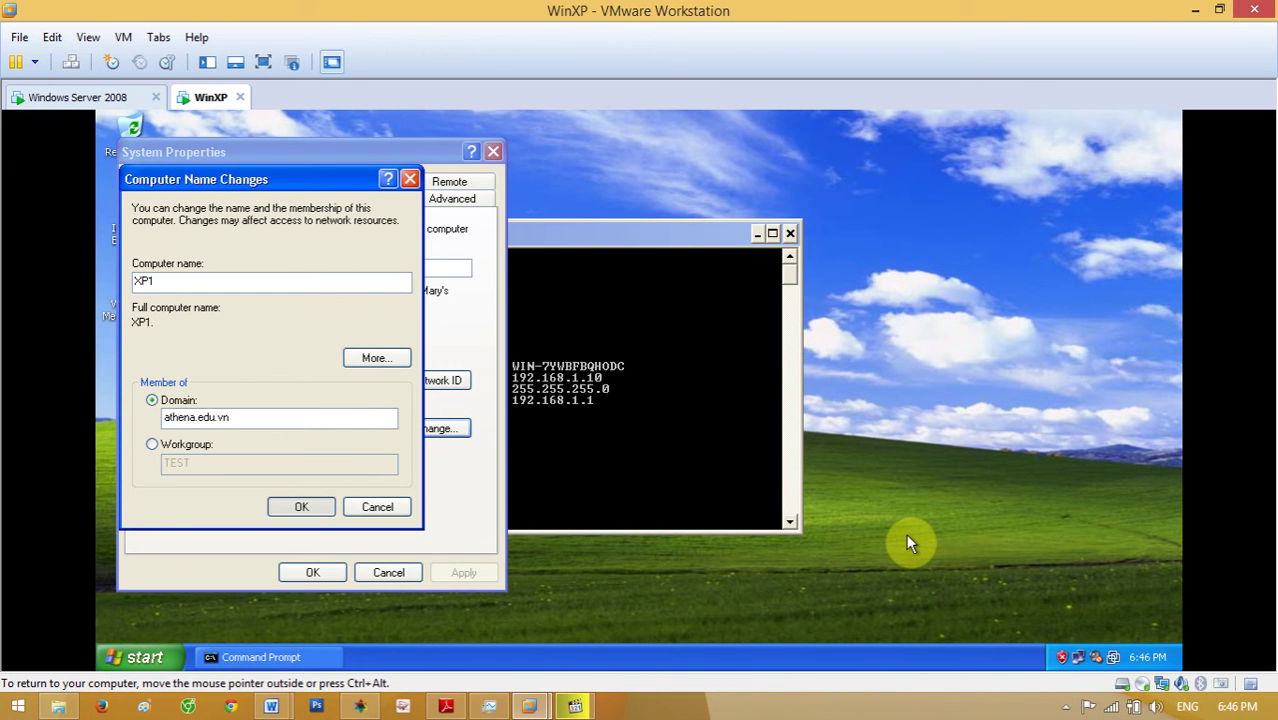
left_click(1065, 706)
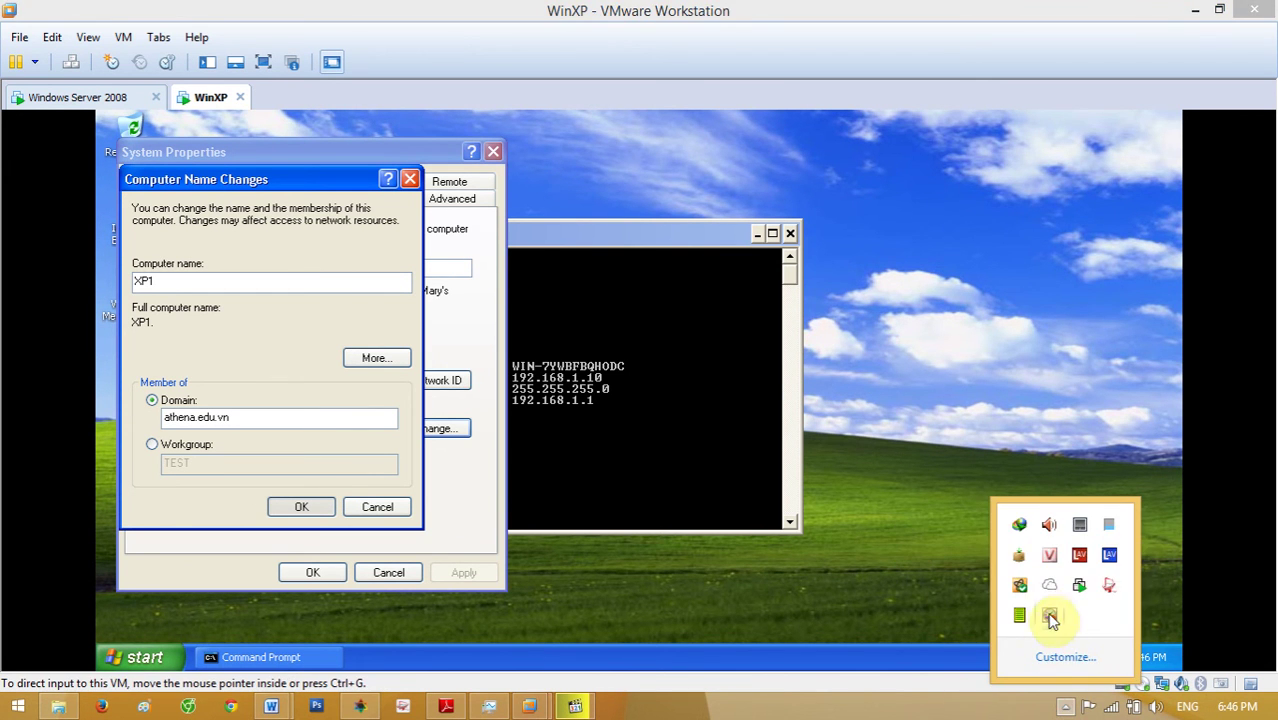
right_click(1050, 616)
Authorize the domain join with the new domain user's name and password
left_click(1085, 382)
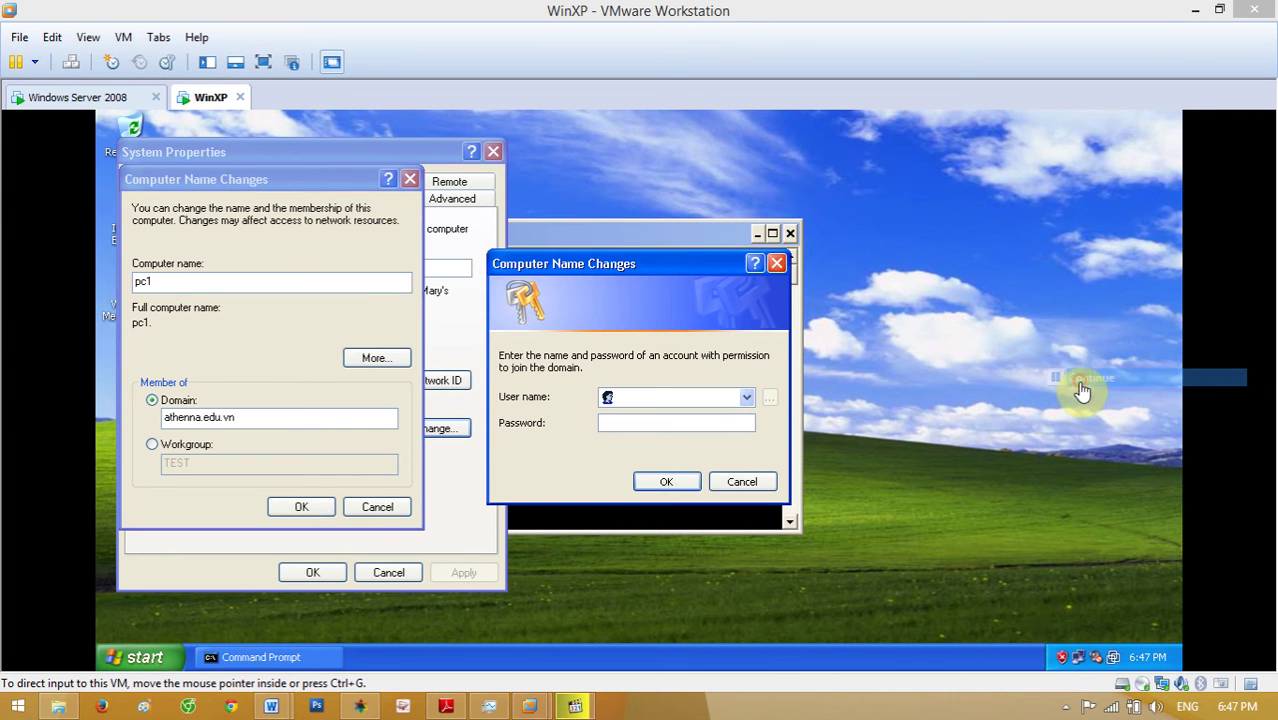
left_click(655, 397)
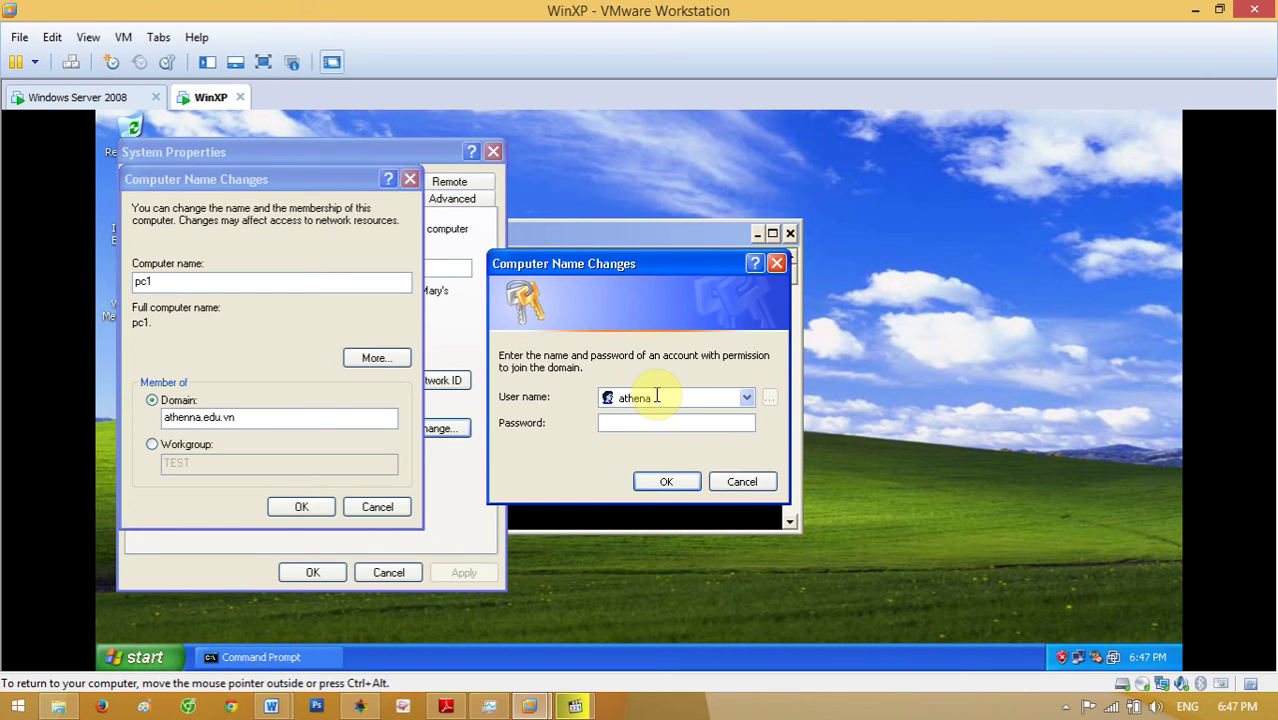
left_click(668, 425)
type("1")
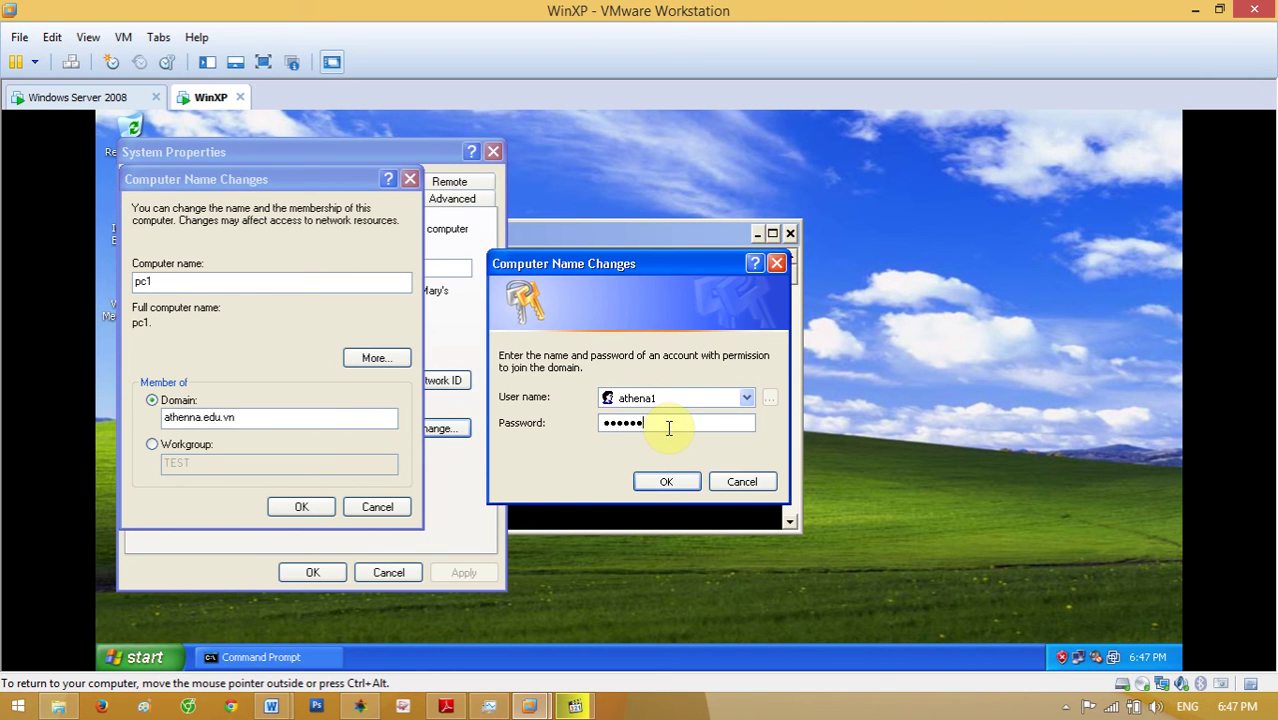
left_click(672, 482)
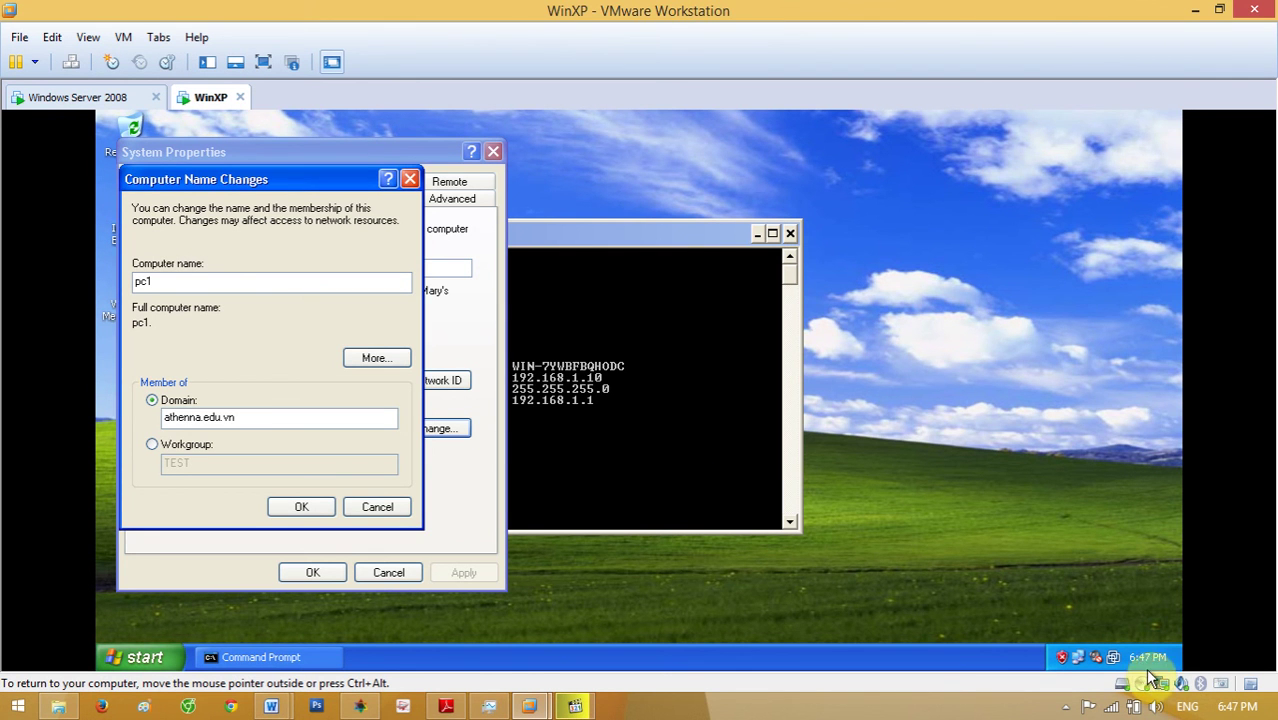
Use the WinXP taskbar until the 'Welcome to the athenna.edu.vn domain' message appears
left_click(1066, 707)
right_click(1050, 617)
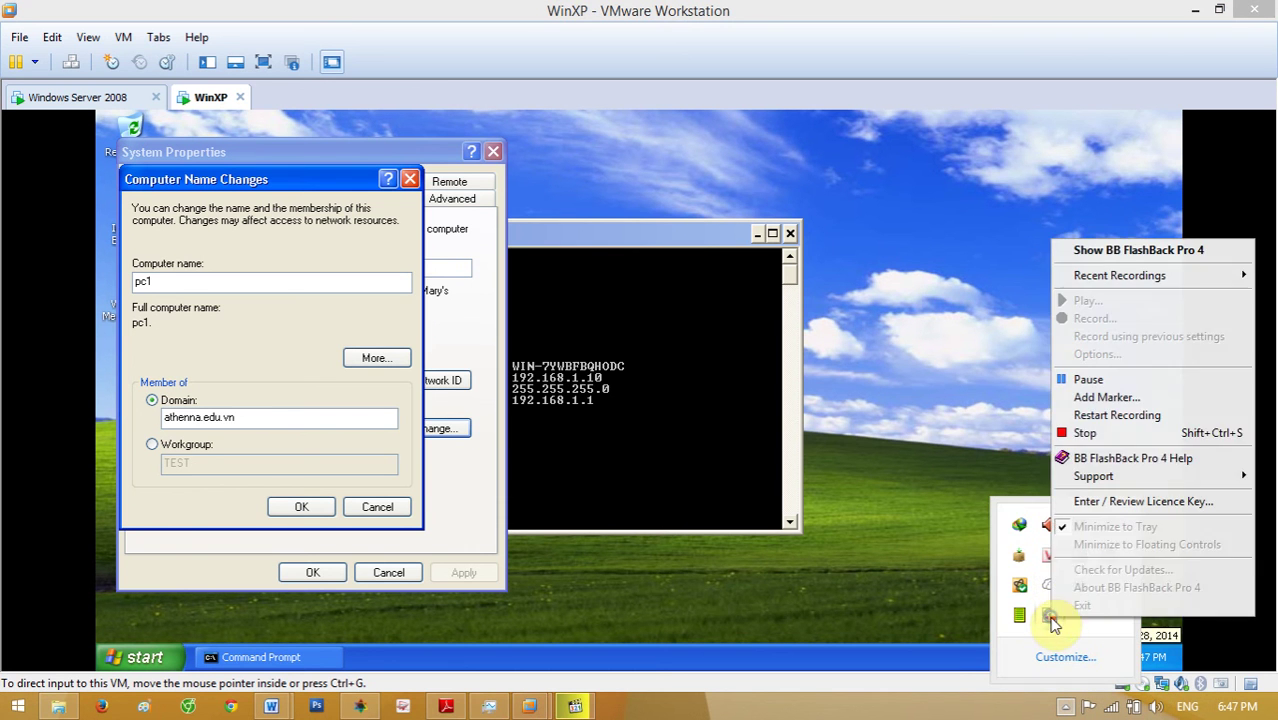
left_click(1095, 379)
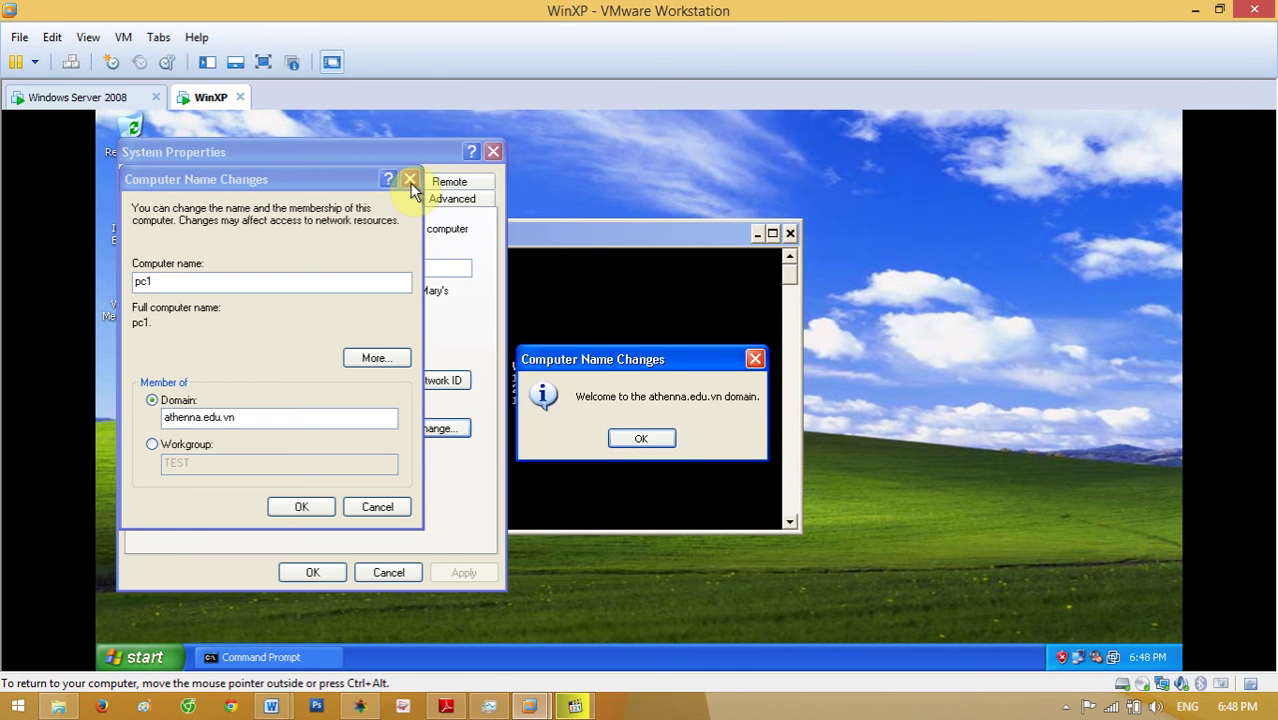
left_click(1098, 425)
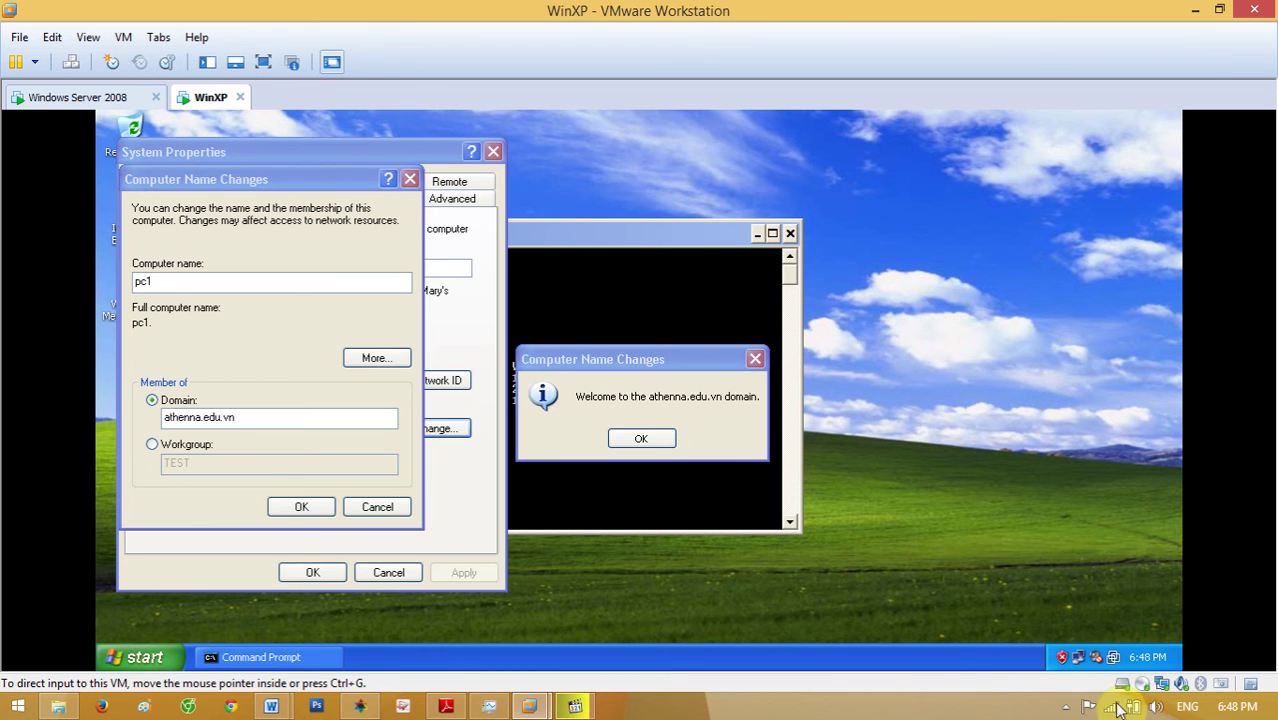
left_click(1068, 707)
right_click(1050, 612)
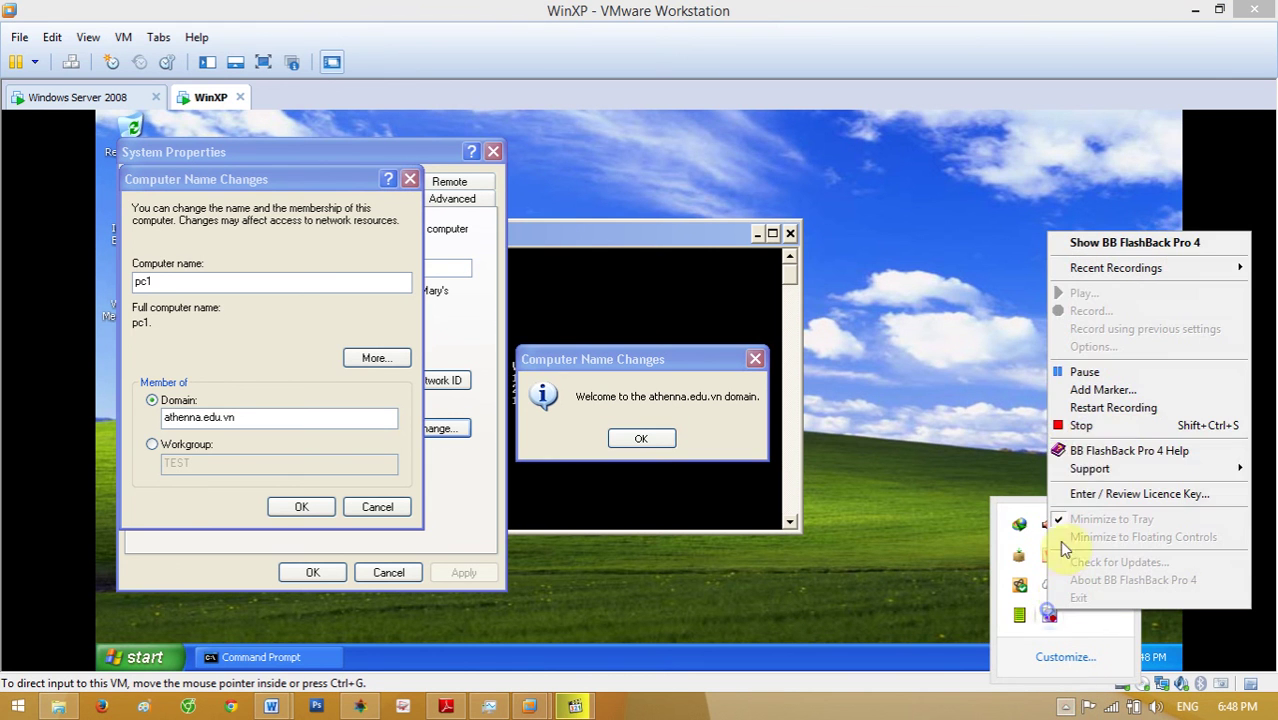